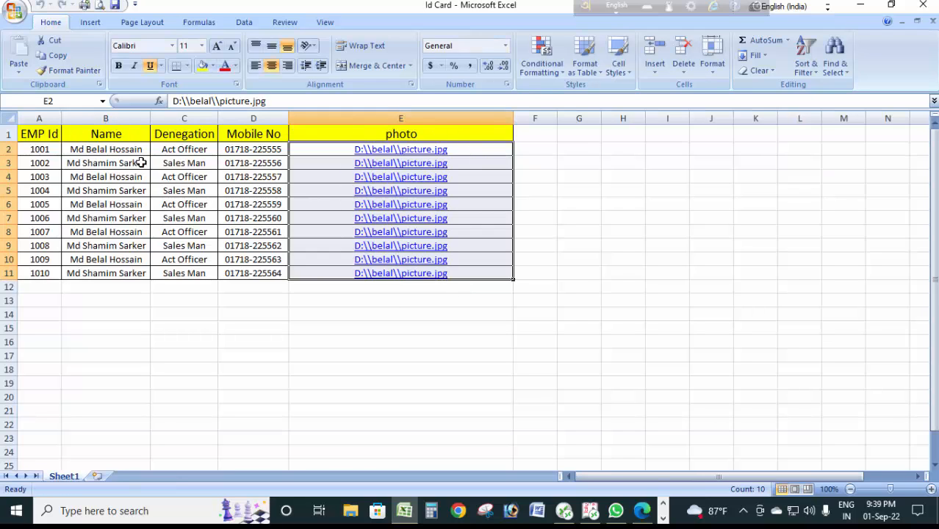
pyautogui.moveTo(45, 137); pyautogui.dragTo(118, 139)
pyautogui.click(117, 140)
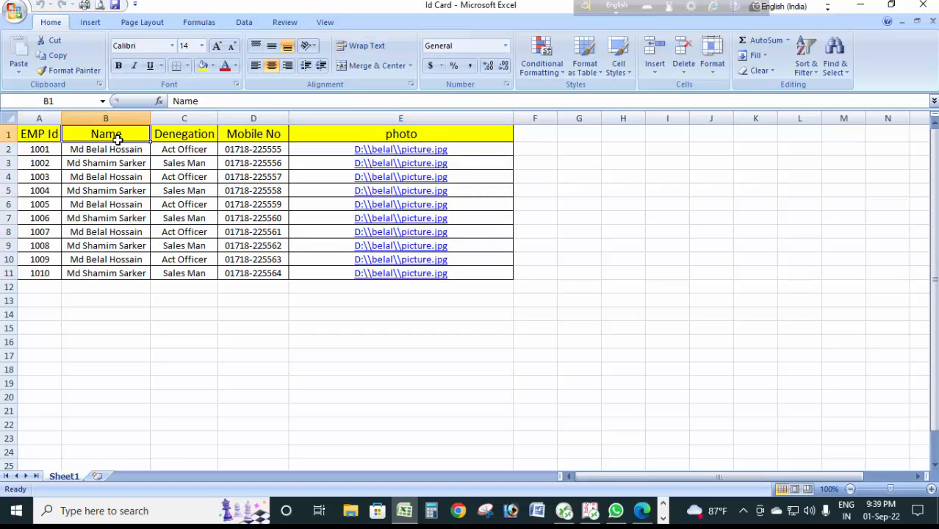
pyautogui.click(180, 139)
pyautogui.click(250, 139)
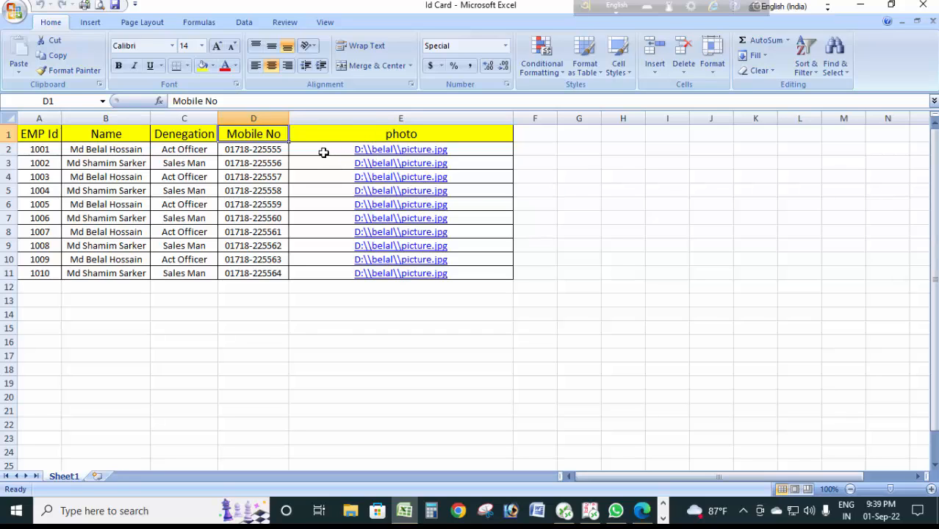
# Step: Clear the existing picture paths from the photo column, cells E2 to E11
pyautogui.moveTo(324, 152); pyautogui.dragTo(423, 279)
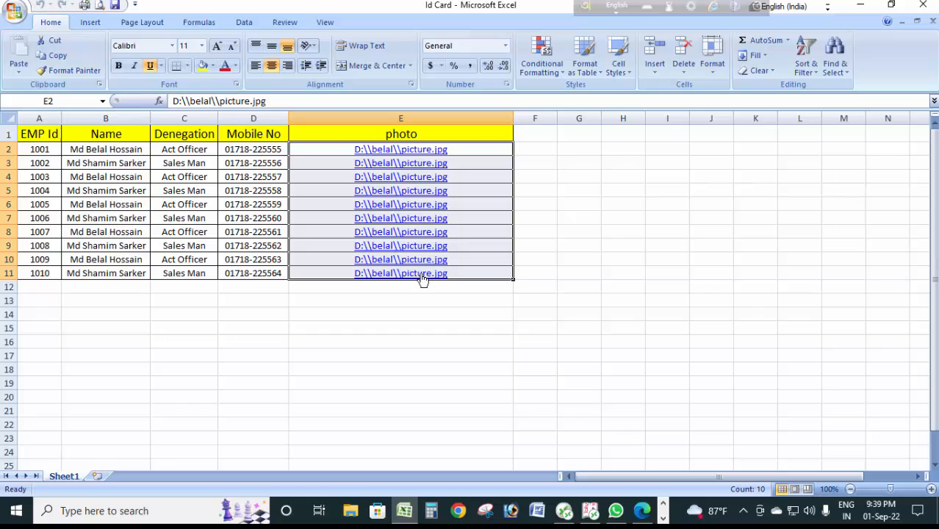
pyautogui.press('Delete')
pyautogui.click(424, 297)
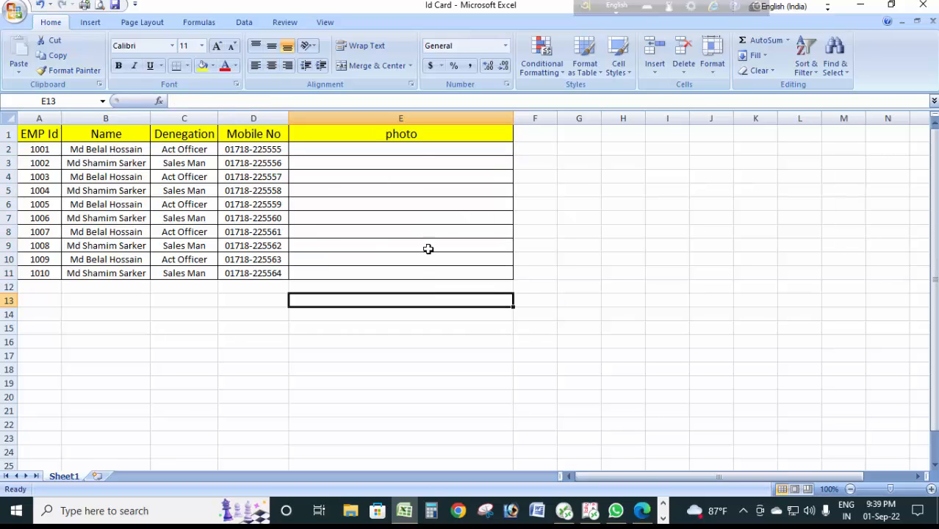
pyautogui.click(398, 152)
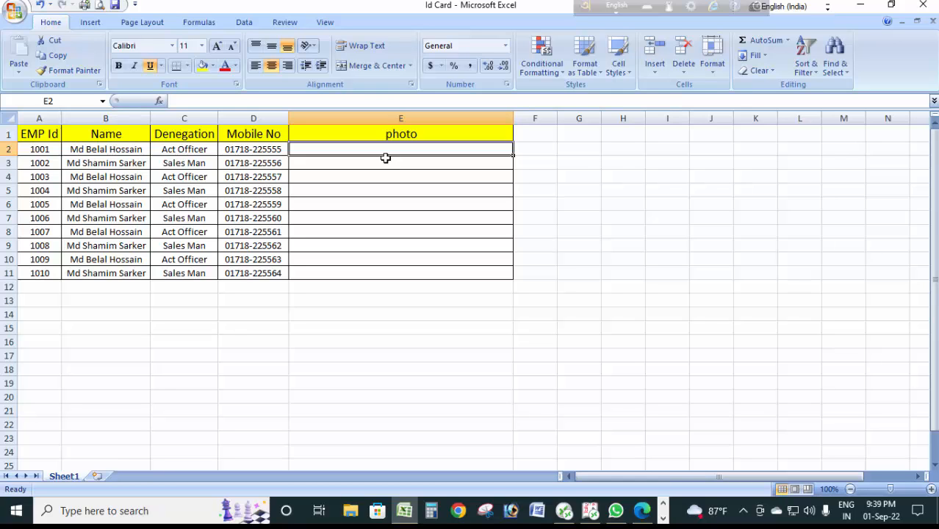
pyautogui.hotkey('ctrl', 'k')
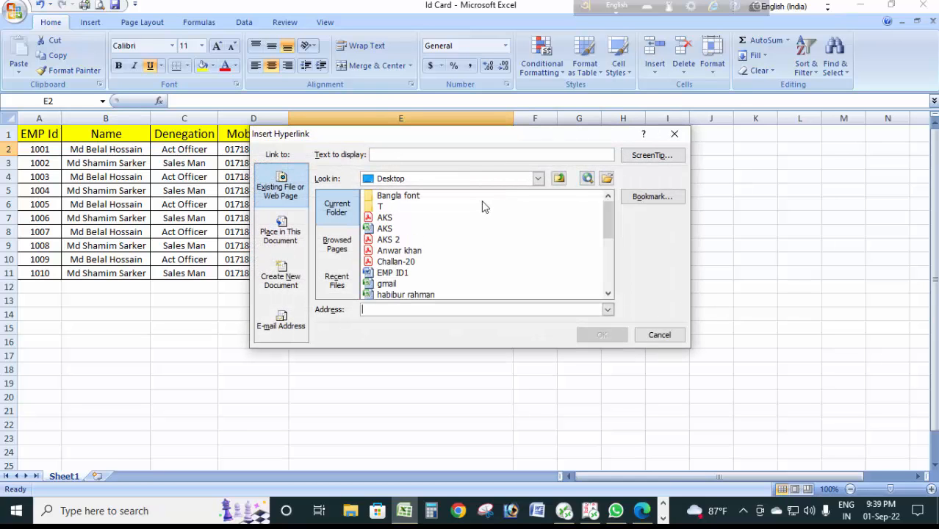
pyautogui.click(675, 134)
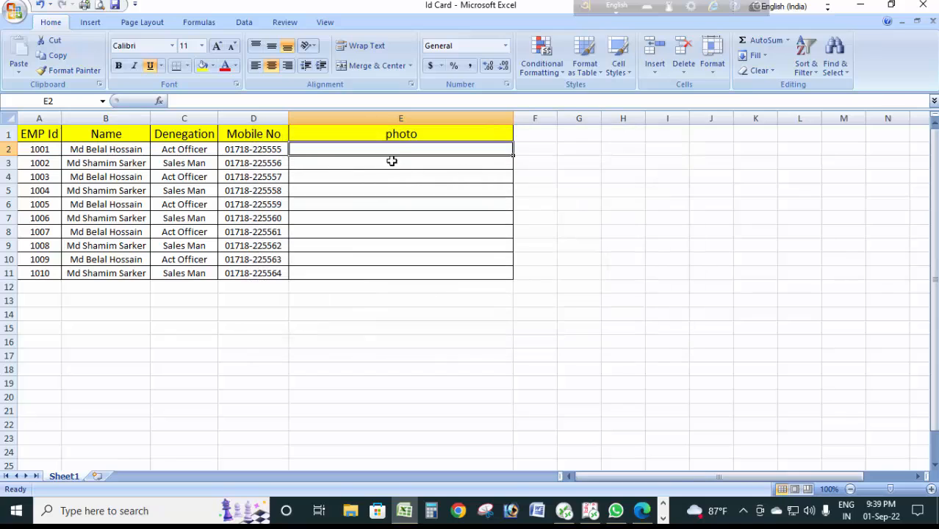
# Step: Insert a hyperlink in cell E2 to the picture file in the folder on Local Disk (D:) that bears the first employee's name
pyautogui.rightClick(389, 149)
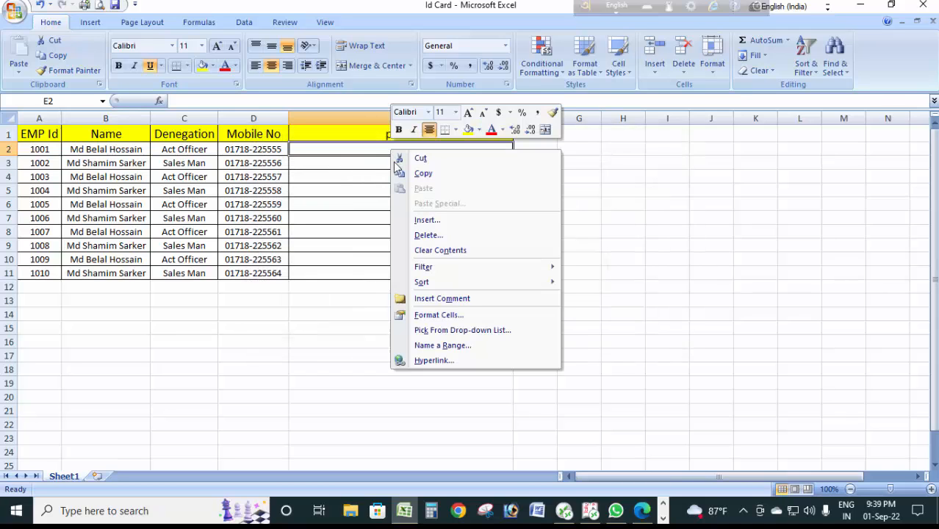
pyautogui.click(428, 361)
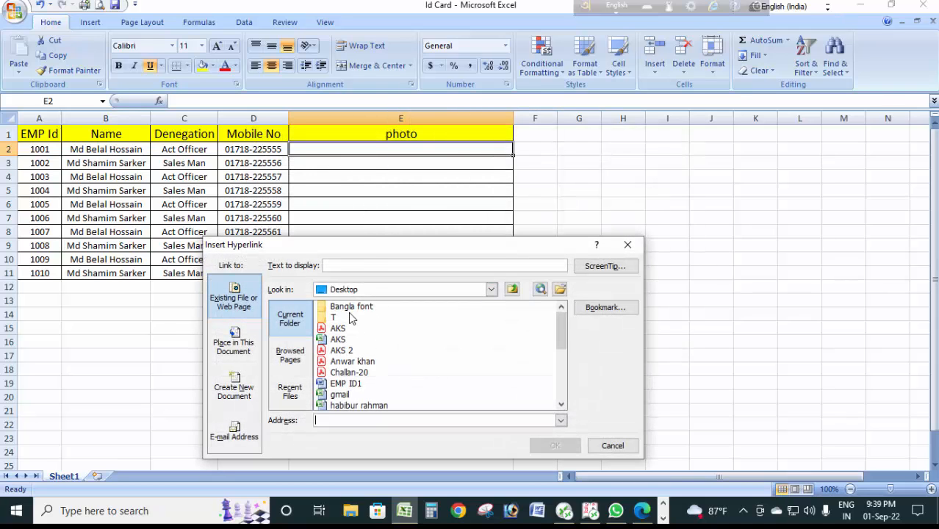
pyautogui.click(492, 290)
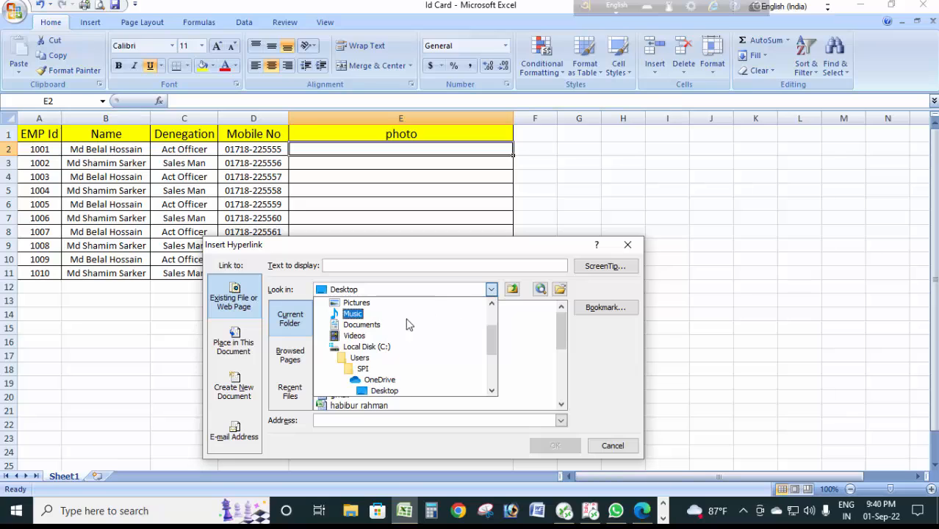
pyautogui.scroll(-1, 377, 386)
pyautogui.click(378, 383)
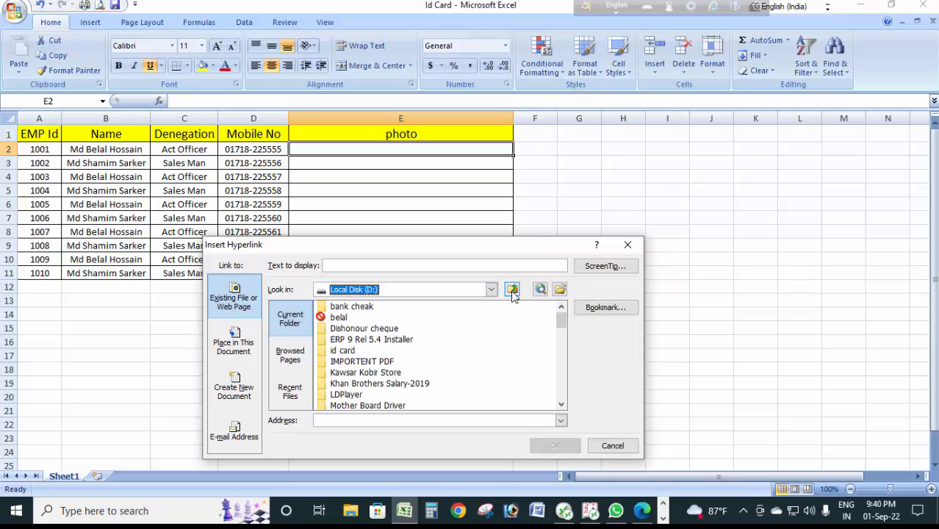
pyautogui.doubleClick(341, 319)
pyautogui.scroll(-1, 372, 339)
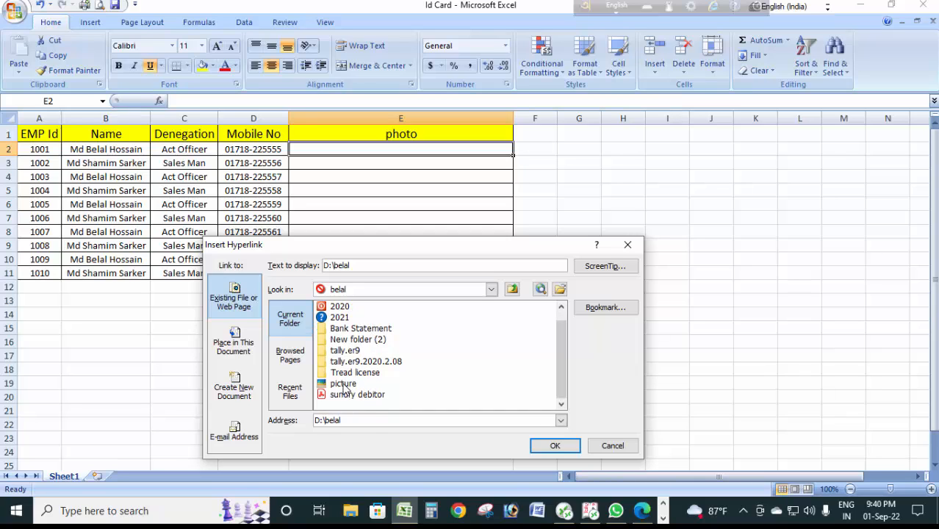
pyautogui.click(342, 383)
pyautogui.click(551, 445)
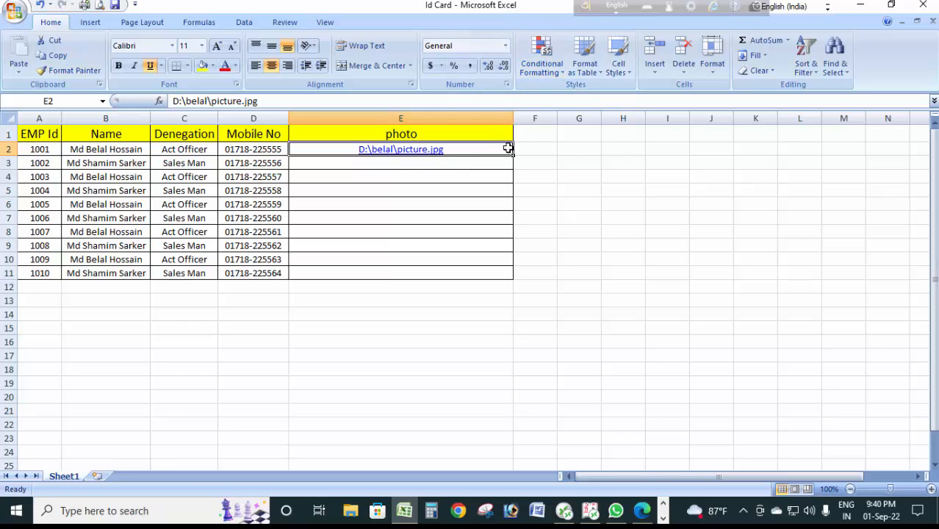
# Step: Fill the picture hyperlink from cell E2 down through E11
pyautogui.rightClick(500, 4)
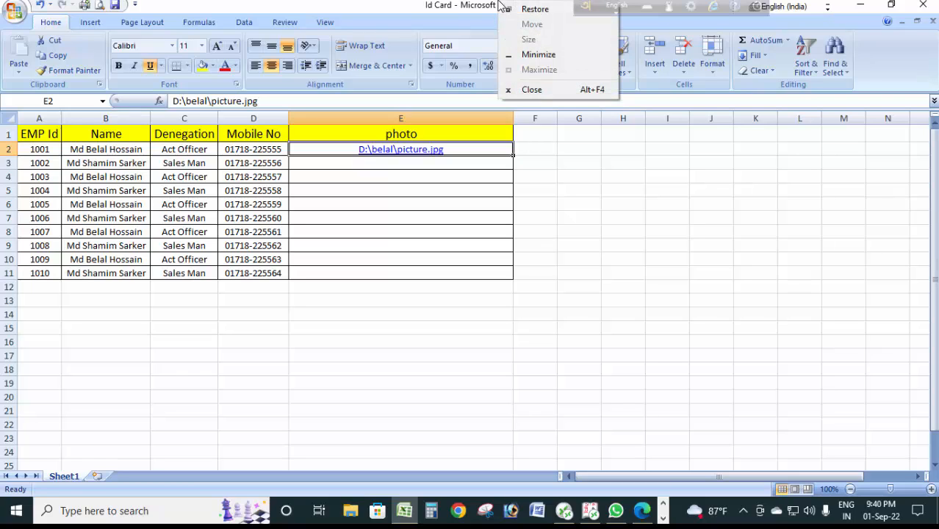
pyautogui.click(452, 27)
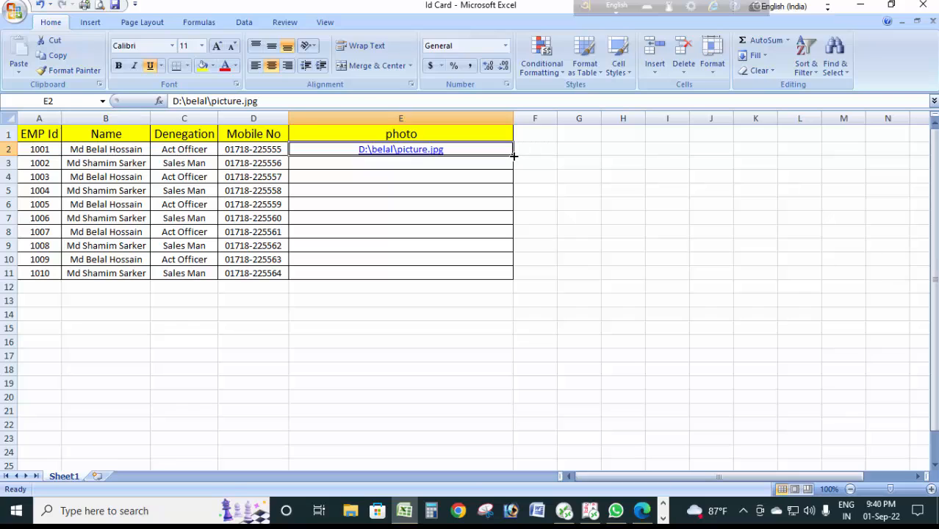
pyautogui.moveTo(513, 156); pyautogui.dragTo(513, 278)
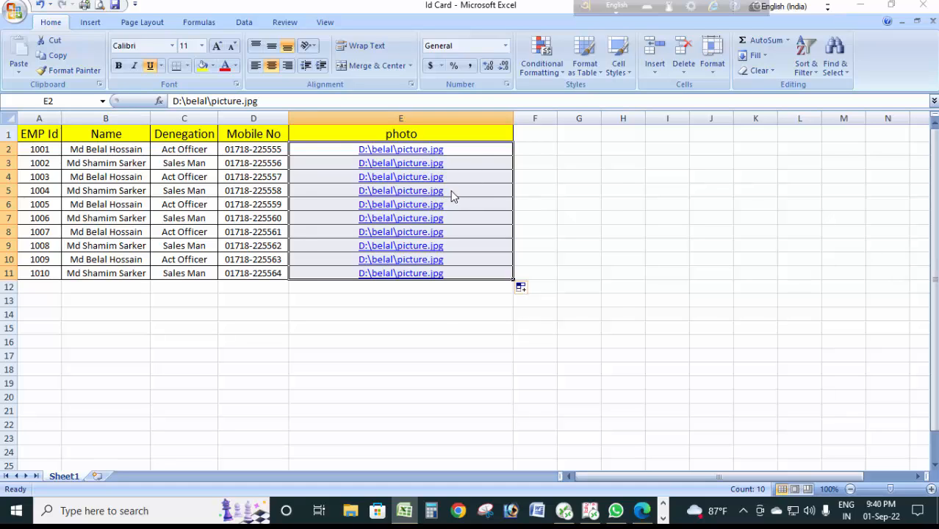
# Step: Replace every single backslash "\" with a double backslash "\\" in the photo paths in E2 to E11
pyautogui.hotkey('ctrl', 'h')
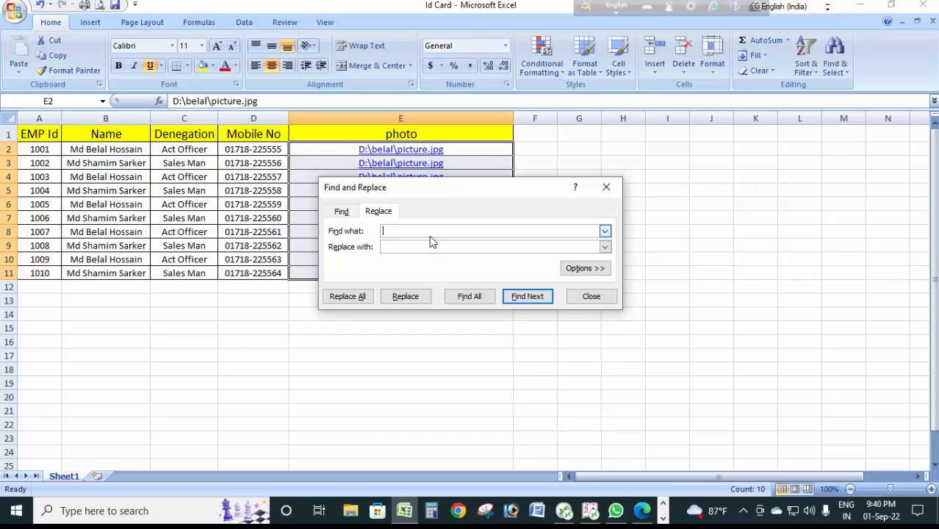
pyautogui.write('\\')
pyautogui.click(398, 247)
pyautogui.click(346, 296)
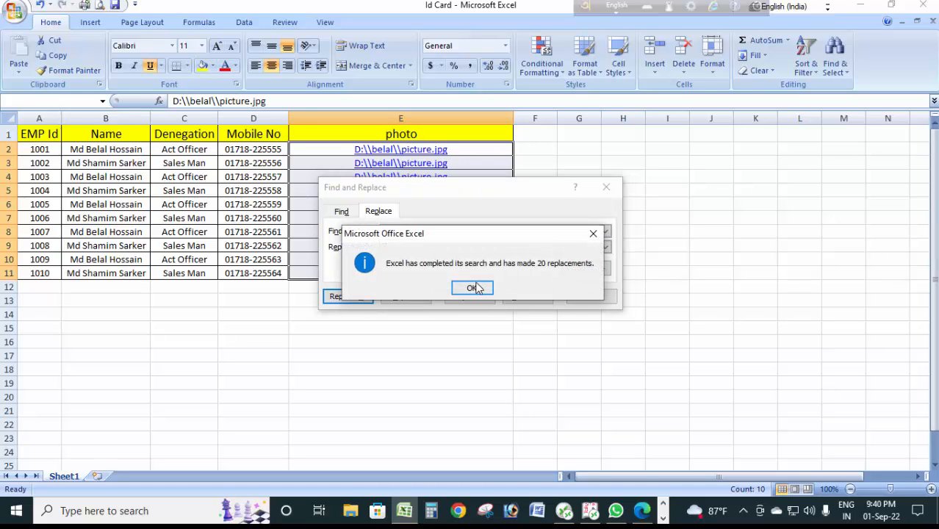
pyautogui.click(474, 288)
pyautogui.click(606, 187)
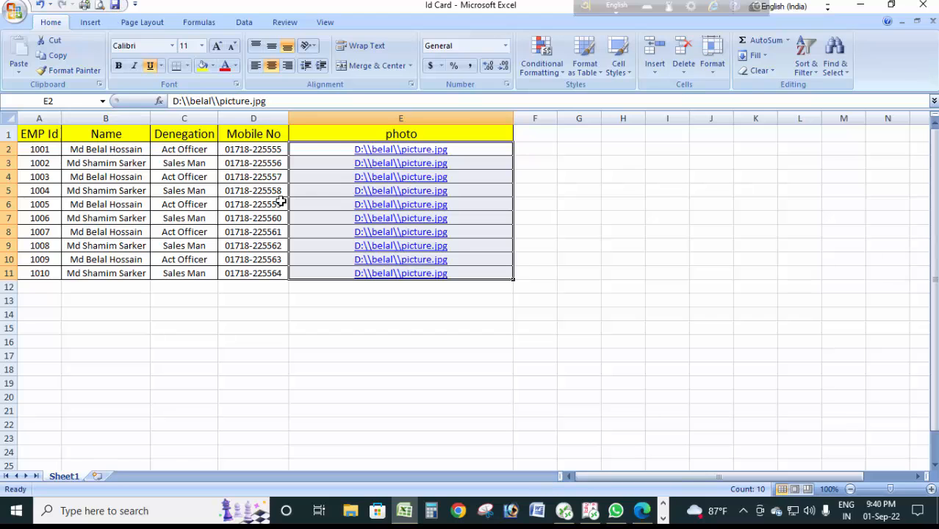
# Step: Close the Id Card workbook and start Microsoft Word with a new blank document
pyautogui.click(911, 5)
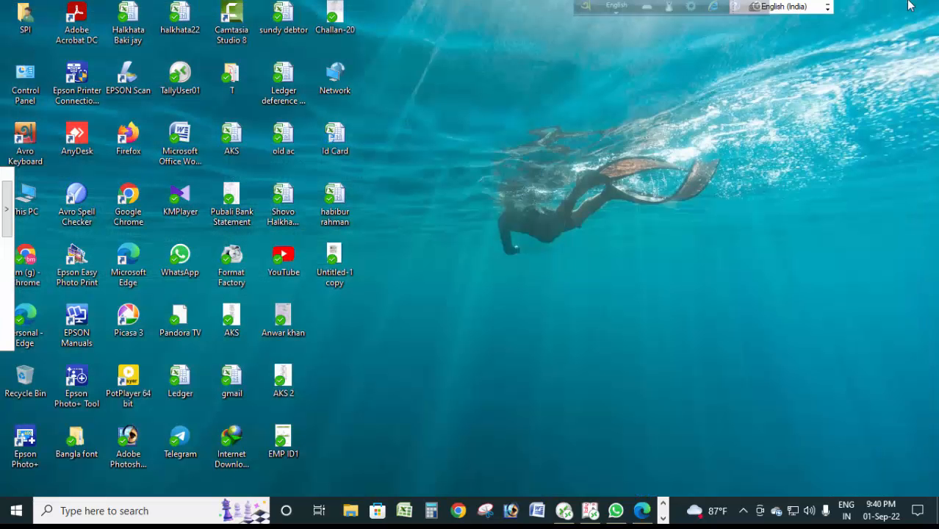
pyautogui.click(534, 512)
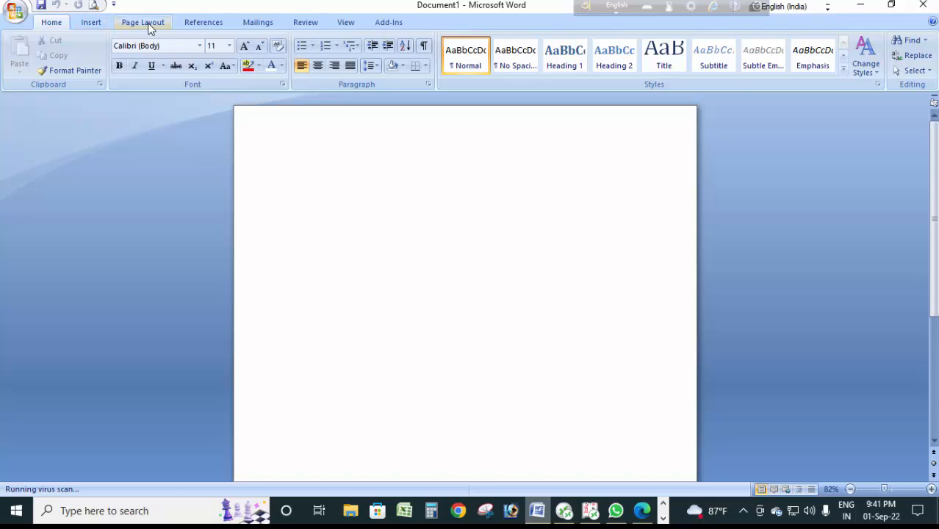
# Step: Set the document's paper size to A4 210 x 297 mm and apply a preset page margin
pyautogui.click(148, 25)
pyautogui.click(185, 66)
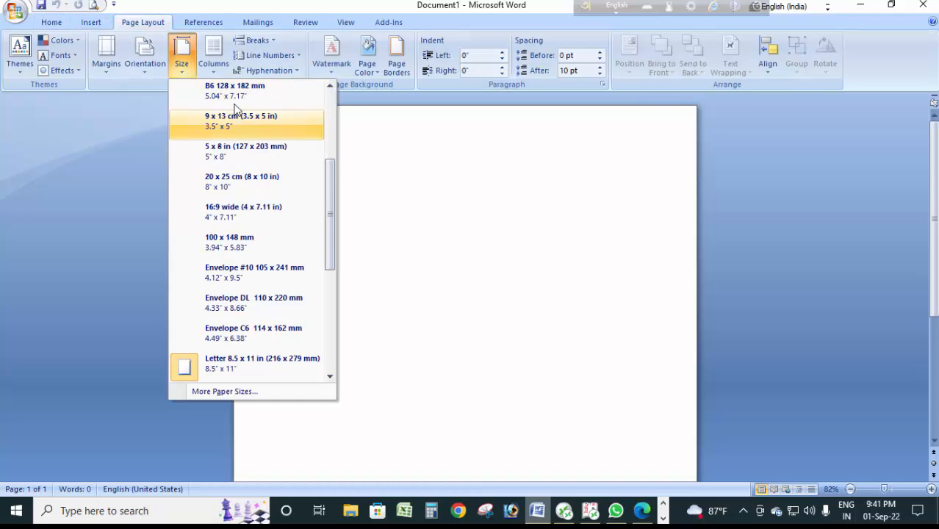
pyautogui.scroll(2, 236, 92)
pyautogui.click(237, 91)
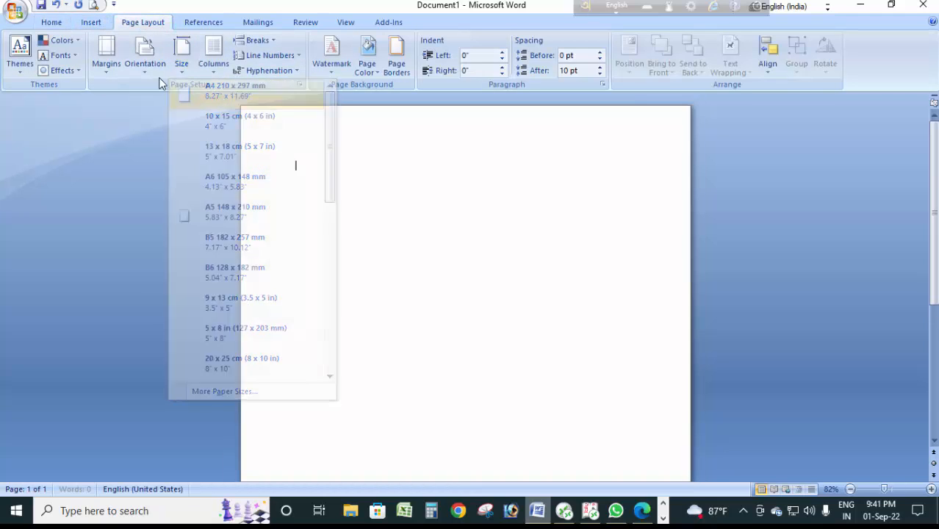
pyautogui.click(119, 68)
pyautogui.click(184, 149)
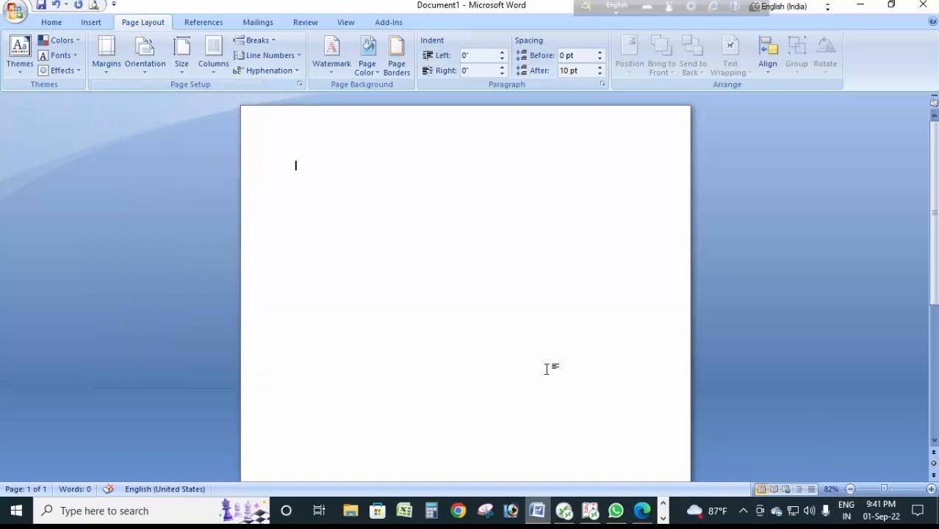
# Step: Insert a 2x2 table at the start of the blank page
pyautogui.click(873, 490)
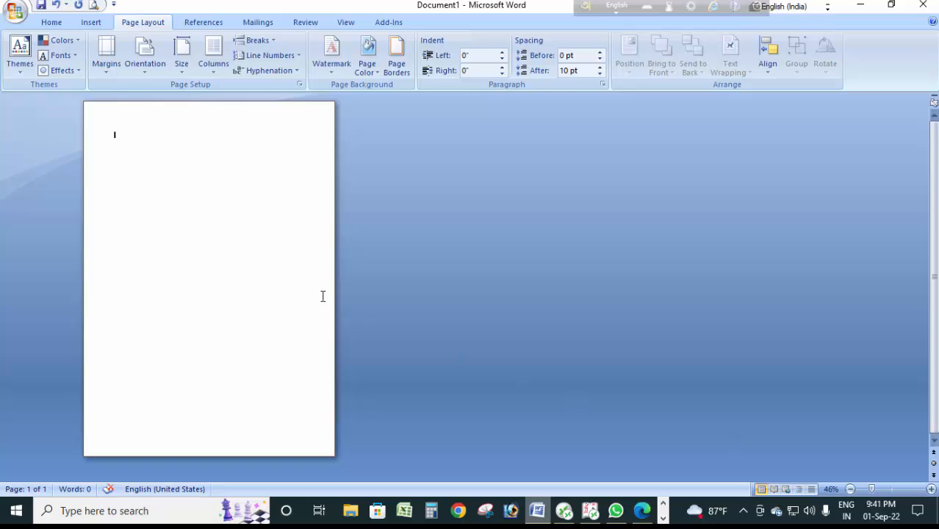
pyautogui.click(91, 22)
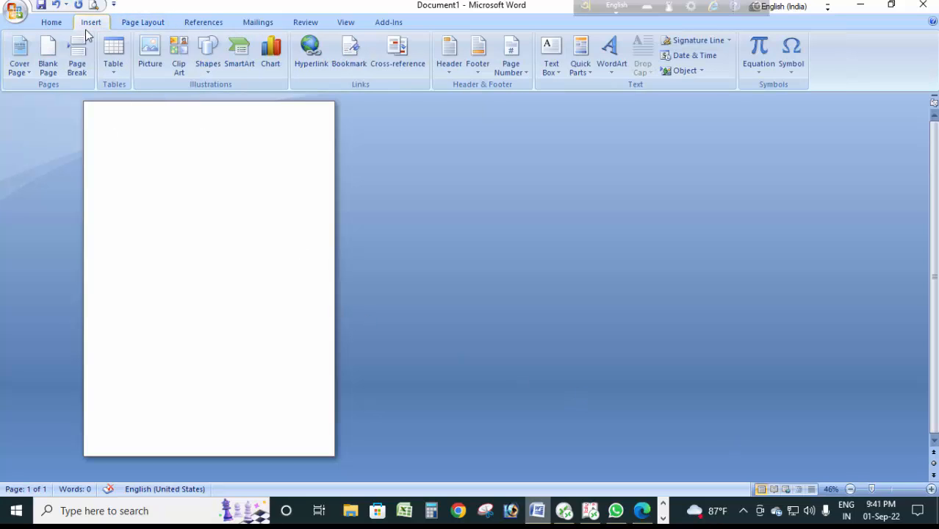
pyautogui.click(114, 74)
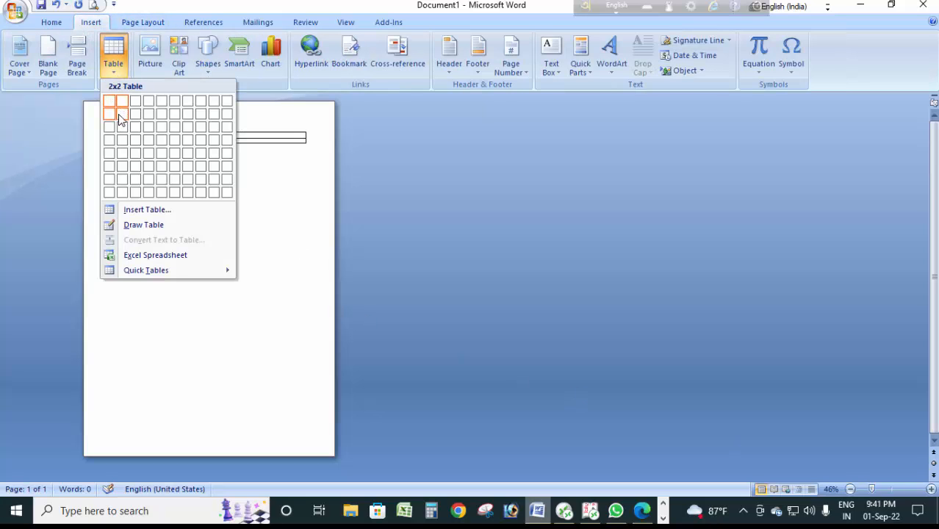
pyautogui.click(118, 114)
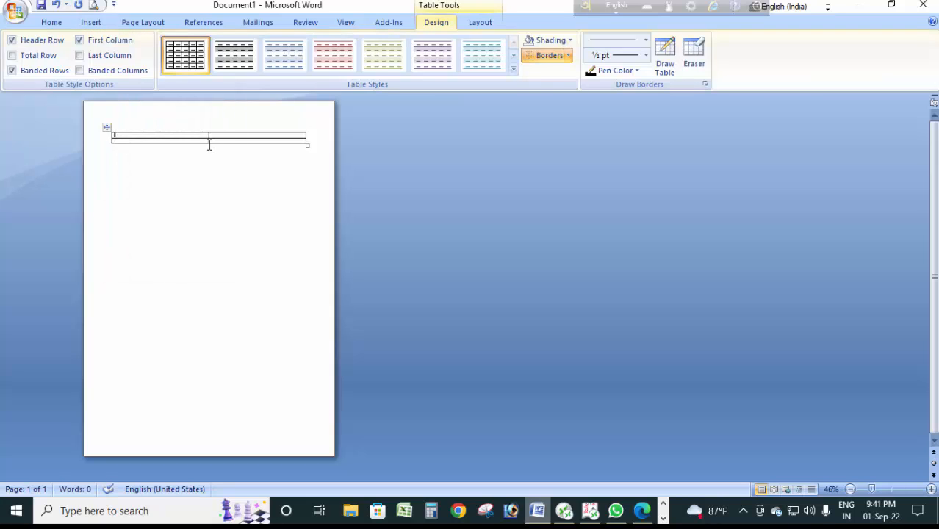
# Step: Stretch the table's second row so the table reaches almost to the page's lower margin while staying on one page
pyautogui.moveTo(207, 142); pyautogui.dragTo(207, 424)
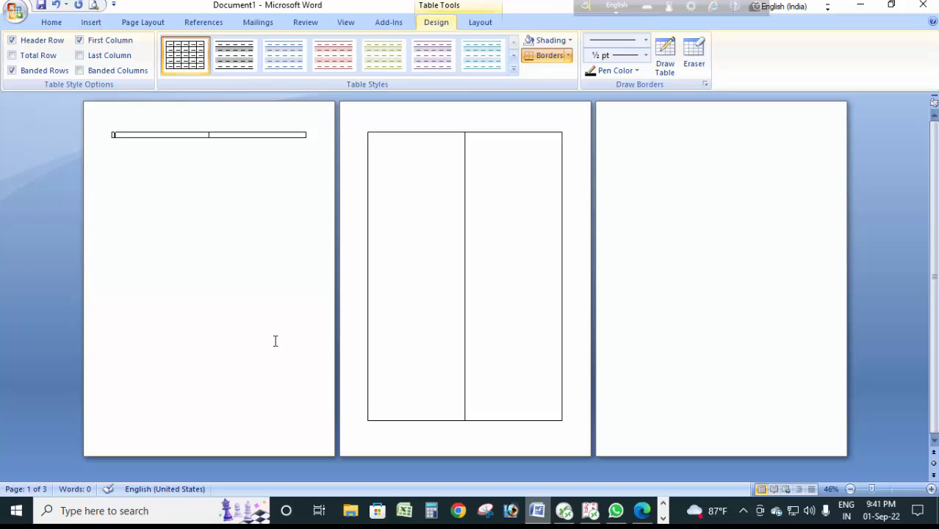
pyautogui.hotkey('ctrl', 'z')
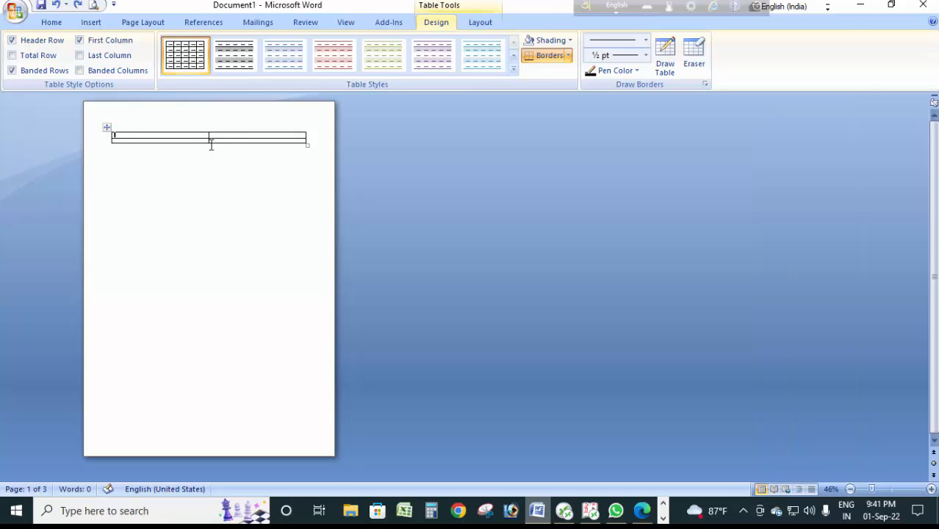
pyautogui.moveTo(209, 141); pyautogui.dragTo(216, 421)
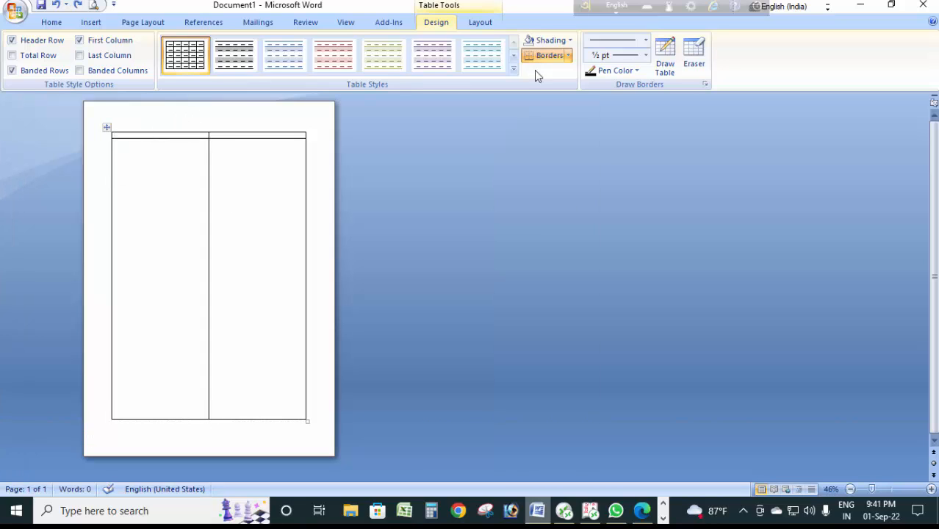
# Step: Distribute the table's rows evenly so that both rows have the same height
pyautogui.click(885, 490)
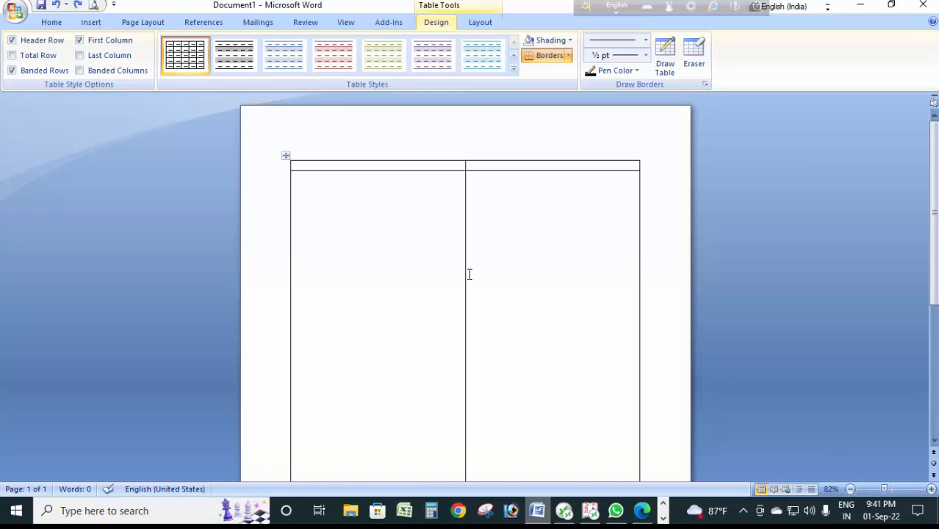
pyautogui.click(476, 24)
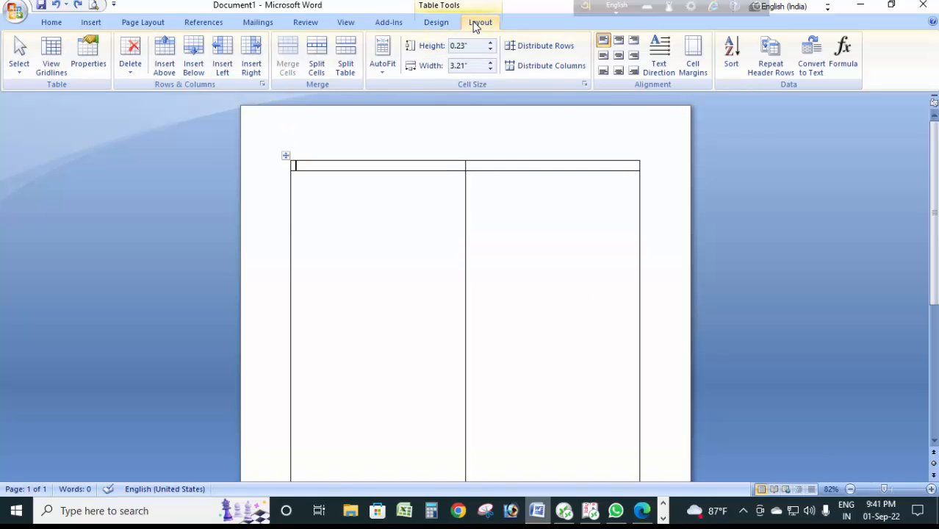
pyautogui.click(532, 47)
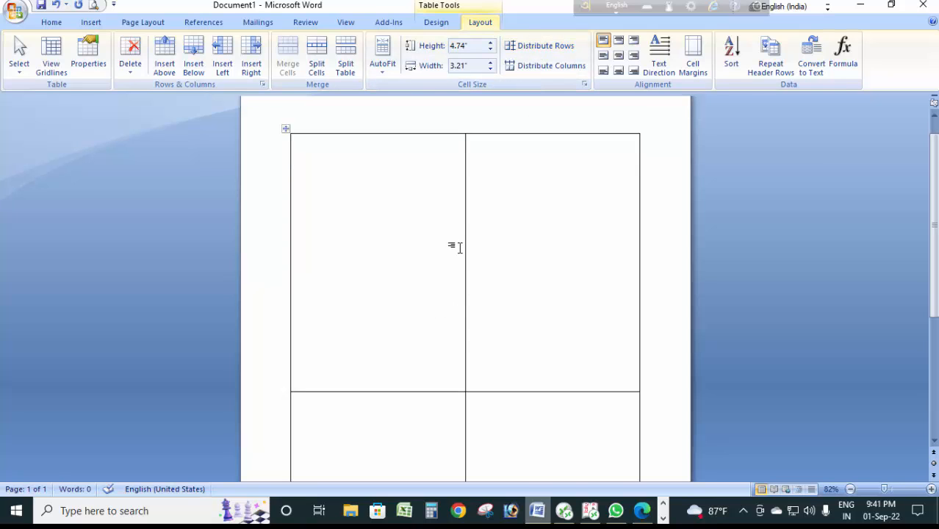
pyautogui.scroll(-1, 451, 257)
pyautogui.scroll(1, 458, 221)
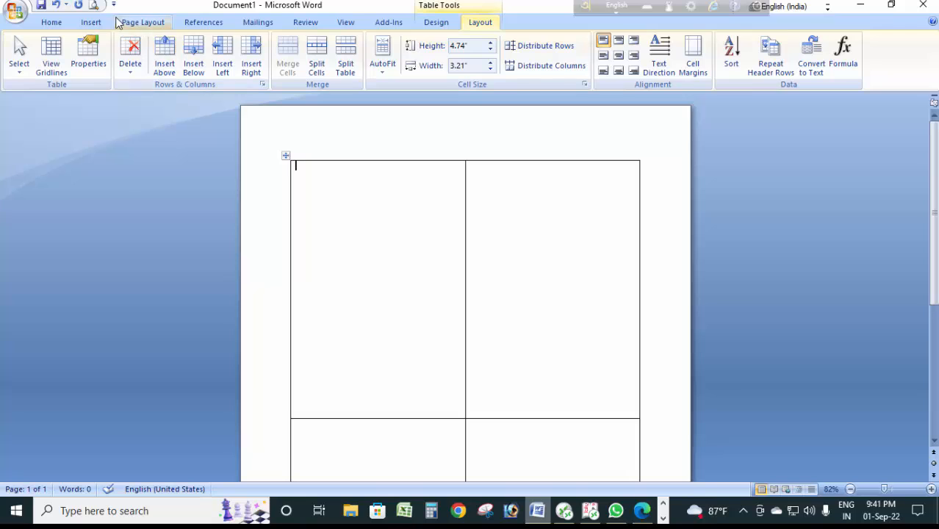
# Step: Draw a rectangle about 3.23" wide and 0.7" high across the upper edge of the table's first cell
pyautogui.click(93, 23)
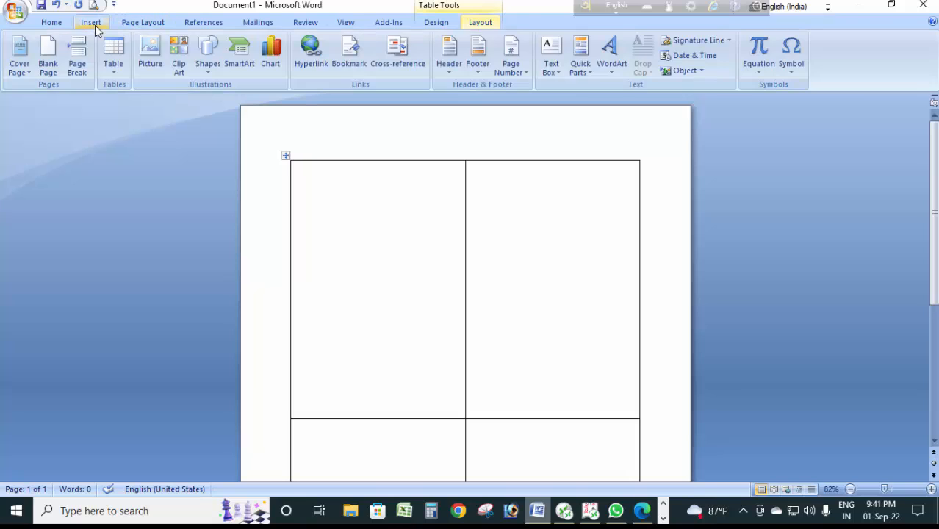
pyautogui.click(208, 59)
pyautogui.click(243, 100)
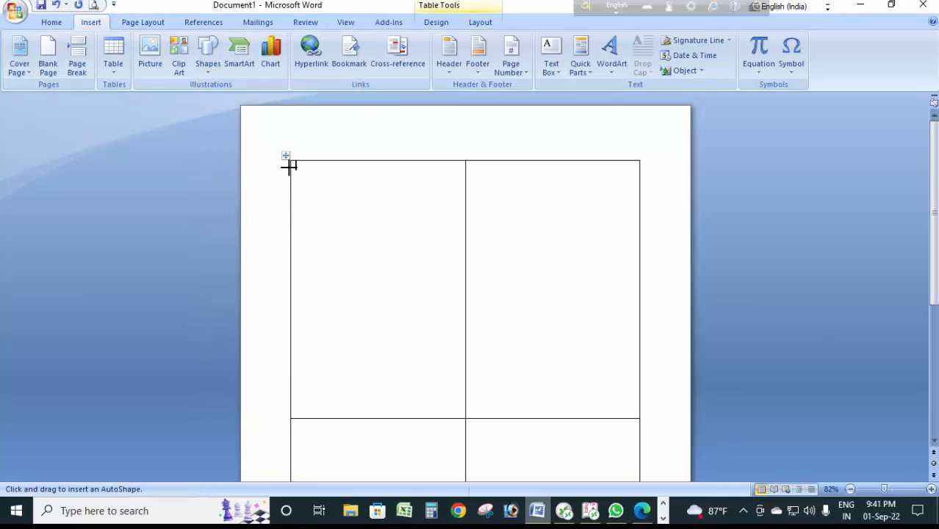
pyautogui.moveTo(291, 164)
pyautogui.mouseDown()
pyautogui.moveTo(405, 225)
pyautogui.moveTo(463, 233)
pyautogui.moveTo(465, 200)
pyautogui.mouseUp()
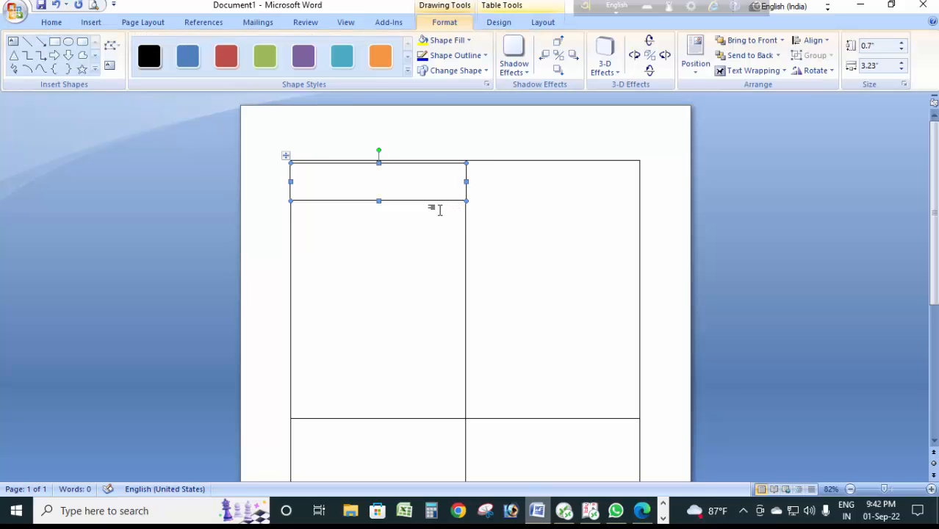
# Step: Apply the No Outline option and the solid green preset style to the header rectangle
pyautogui.click(459, 56)
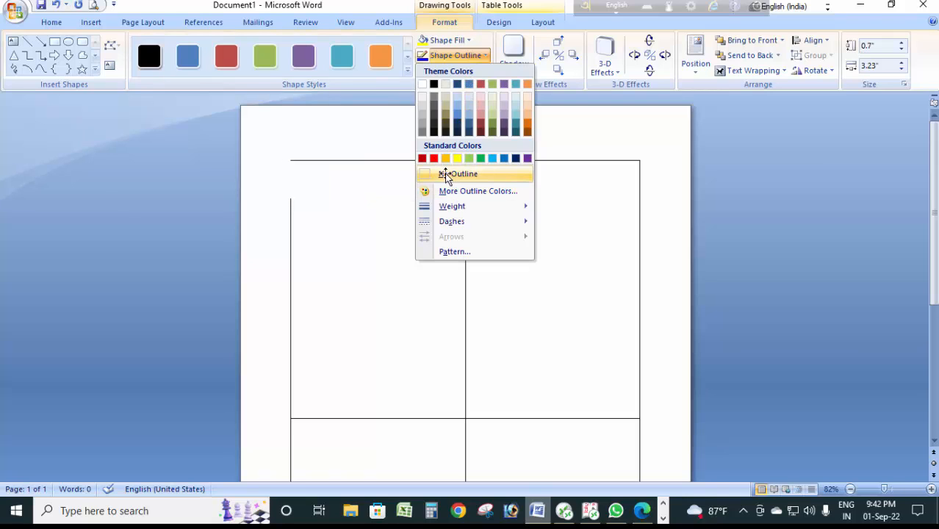
pyautogui.click(444, 174)
pyautogui.click(257, 62)
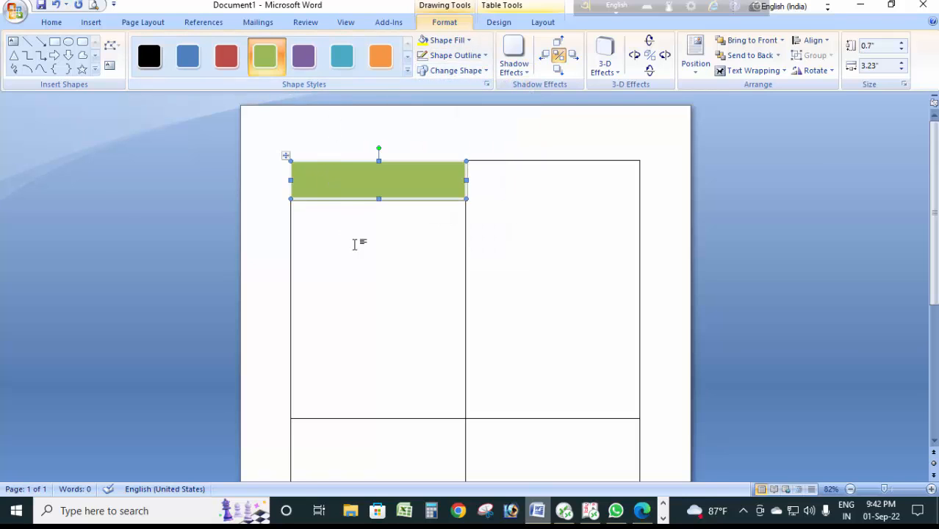
# Step: Remove the green rectangle's outline and nudge it sideways to line up with the first cell's edges
pyautogui.click(464, 180)
pyautogui.click(464, 180)
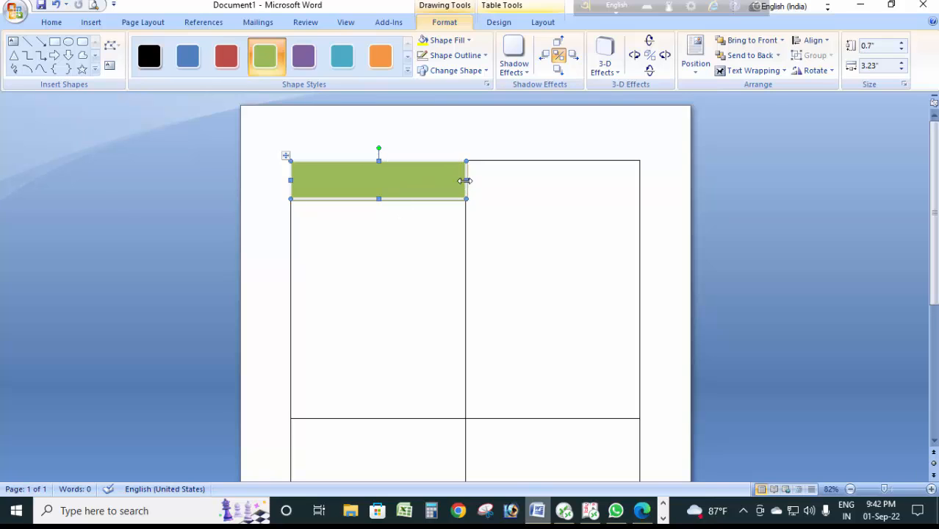
pyautogui.press('Left')
pyautogui.click(444, 229)
pyautogui.click(403, 195)
pyautogui.click(457, 53)
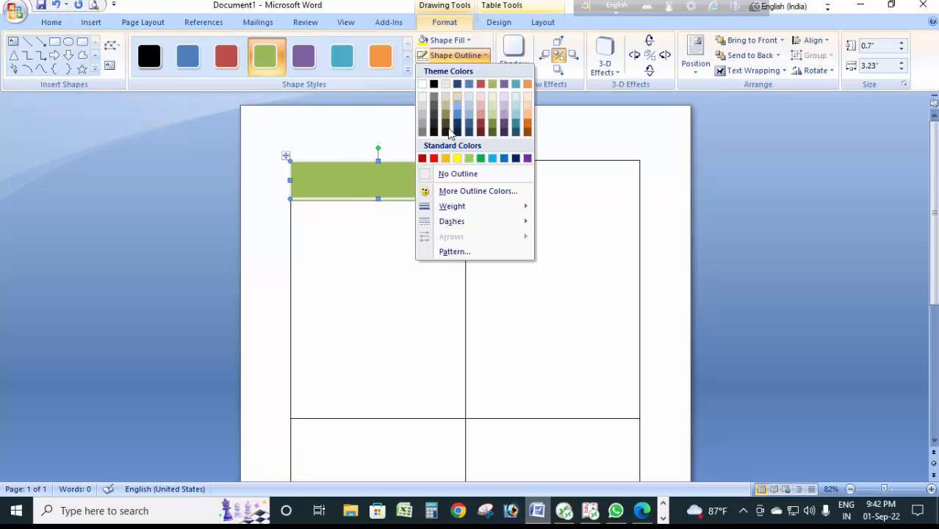
pyautogui.click(460, 176)
pyautogui.hotkey('ctrl', 'Right')
pyautogui.hotkey('ctrl', 'Right')
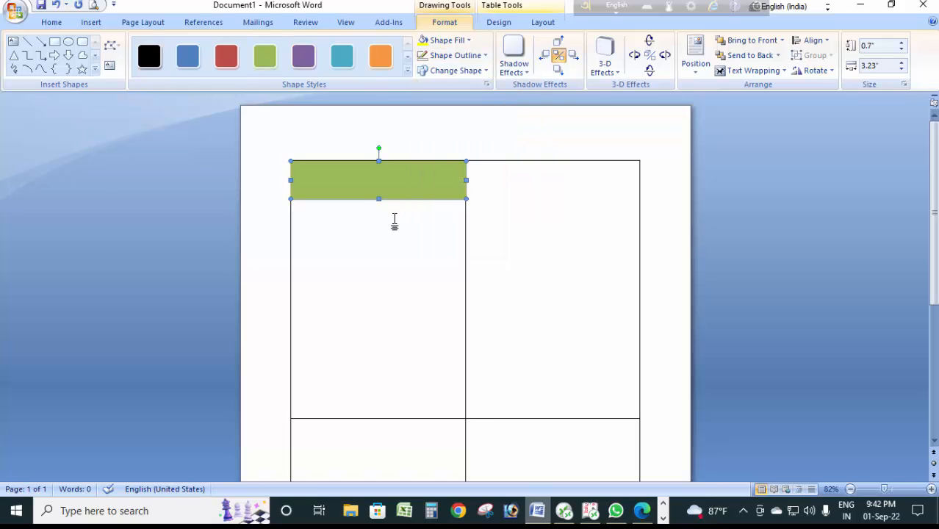
# Step: Nudge the green rectangle in fine increments until its upper edge sits on the table's top border
pyautogui.click(463, 179)
pyautogui.moveTo(464, 180); pyautogui.dragTo(466, 180)
pyautogui.hotkey('ctrl', 'Down')
pyautogui.hotkey('ctrl', 'Down')
pyautogui.hotkey('ctrl', 'Right')
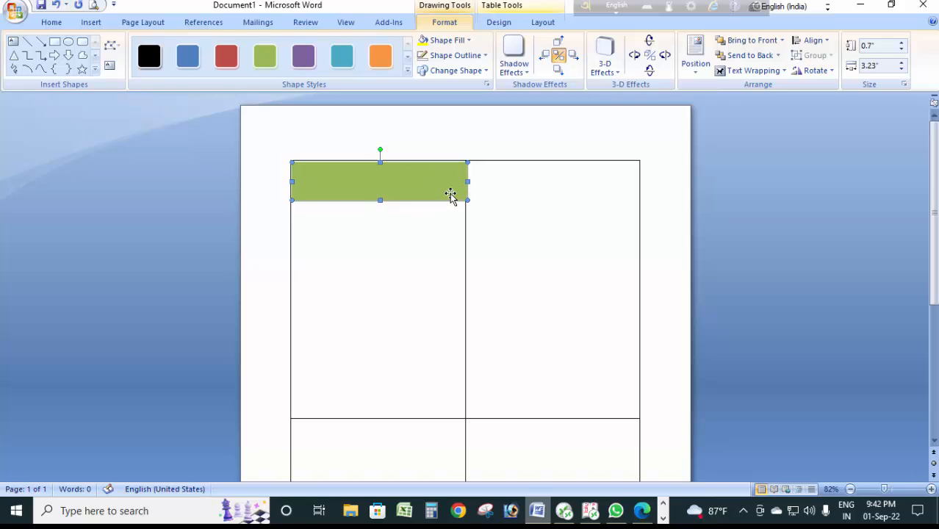
pyautogui.hotkey('ctrl', 'Down')
pyautogui.hotkey('ctrl', 'Left')
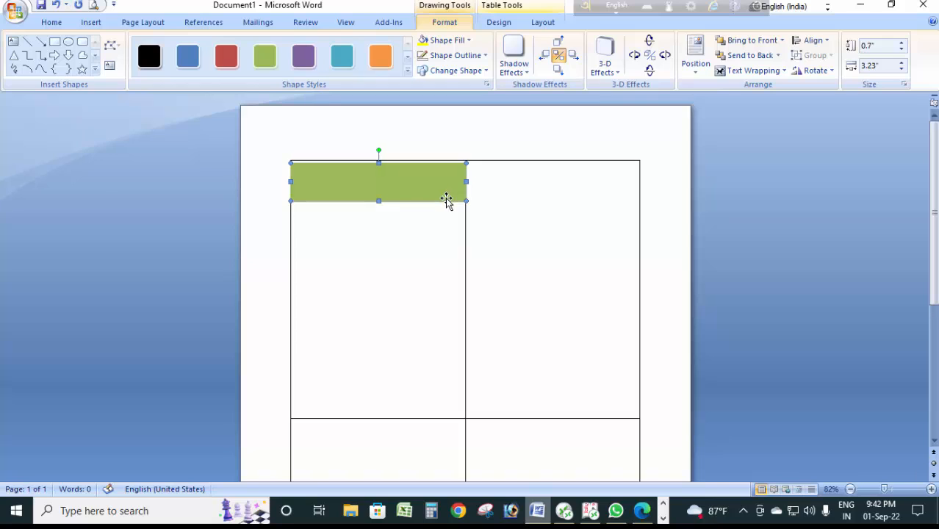
pyautogui.hotkey('ctrl', 'Up')
pyautogui.hotkey('ctrl', 'Up')
pyautogui.hotkey('ctrl', 'Up')
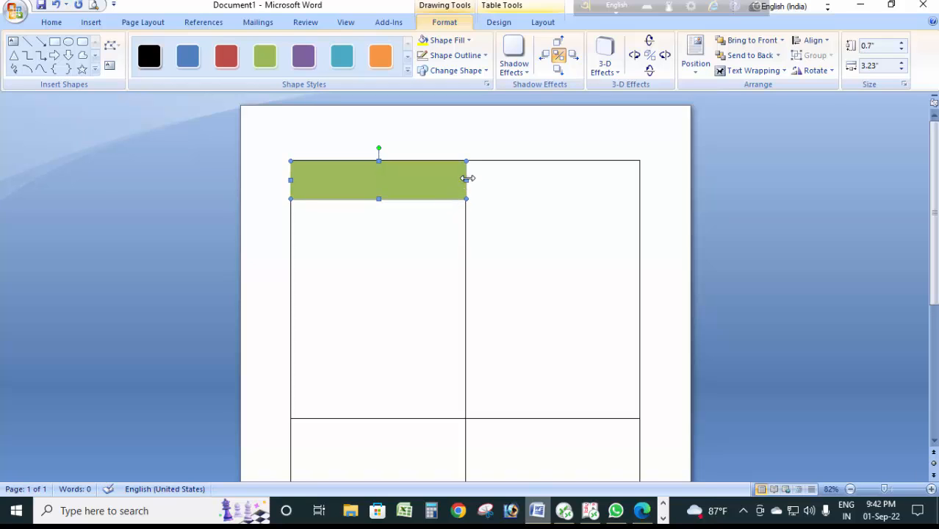
pyautogui.click(466, 177)
pyautogui.click(466, 184)
pyautogui.click(465, 179)
pyautogui.click(463, 179)
pyautogui.click(294, 179)
pyautogui.click(321, 197)
pyautogui.click(389, 232)
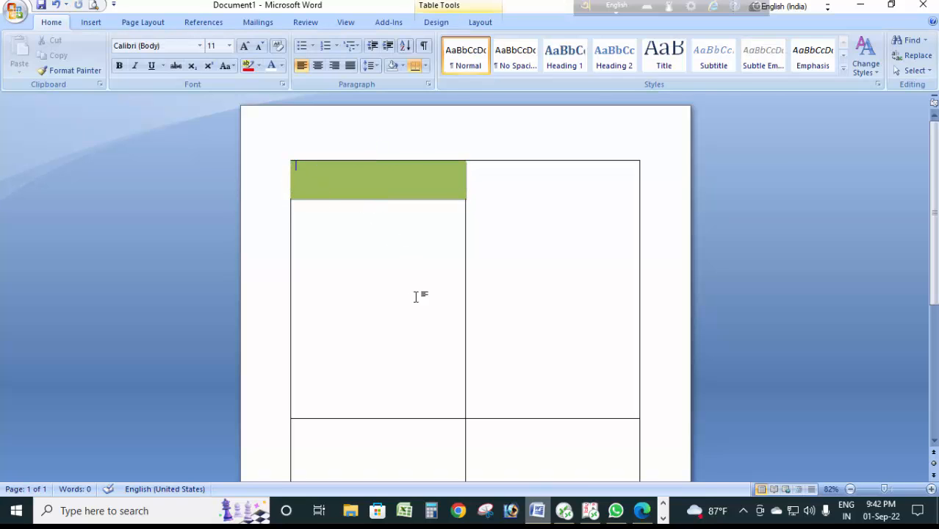
pyautogui.click(436, 180)
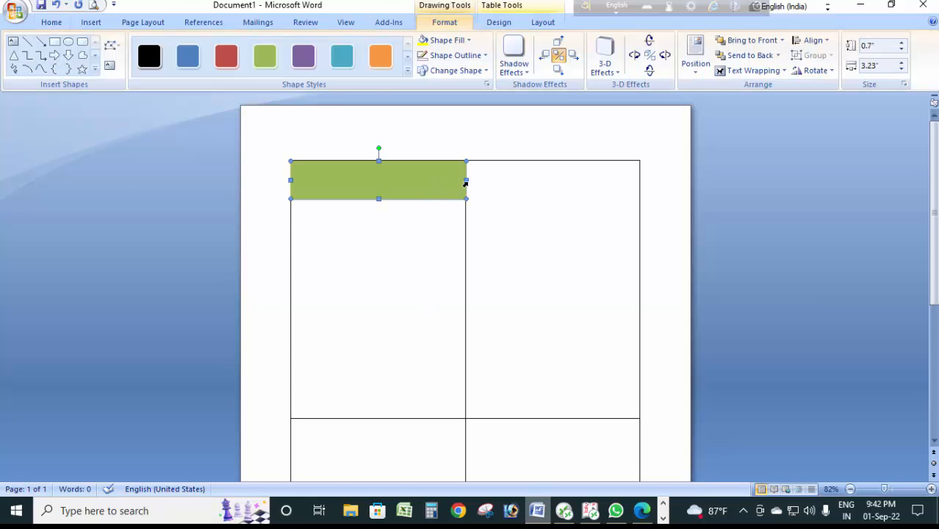
pyautogui.click(463, 180)
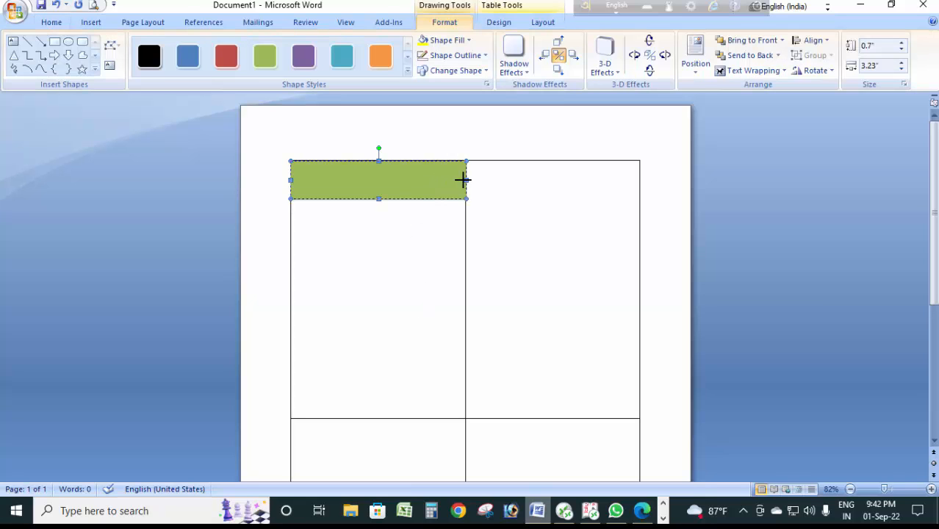
pyautogui.click(436, 220)
pyautogui.click(342, 199)
pyautogui.click(338, 229)
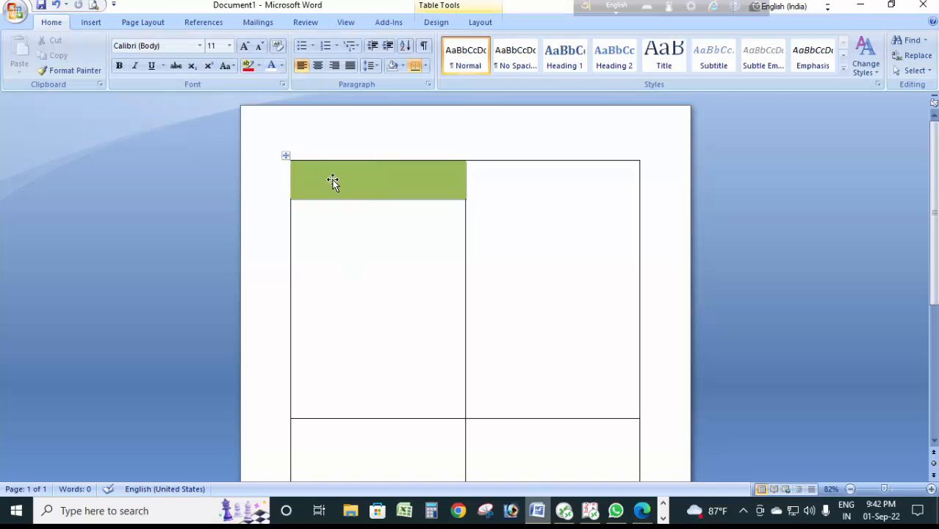
# Step: Add the text "Lyrics club" and, on a second line, "Online Training Center" inside the green rectangle
pyautogui.click(333, 181)
pyautogui.rightClick(333, 181)
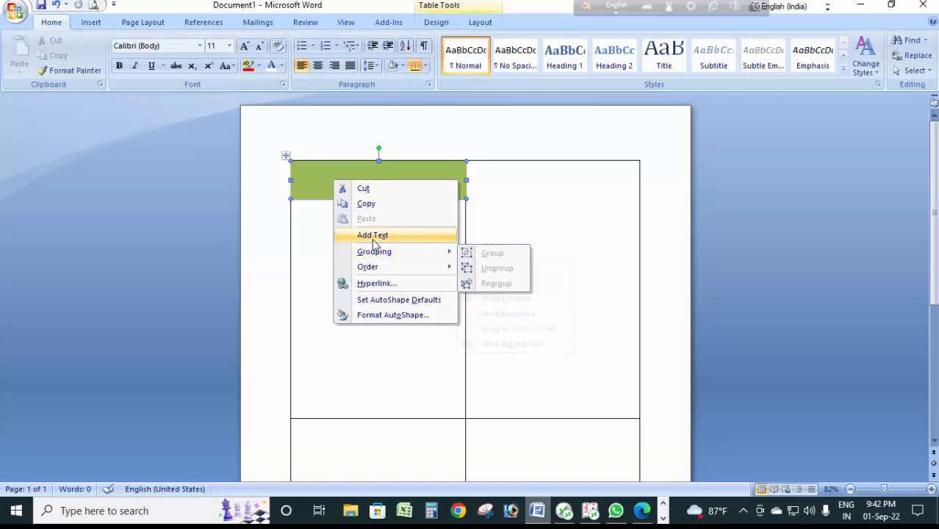
pyautogui.click(374, 235)
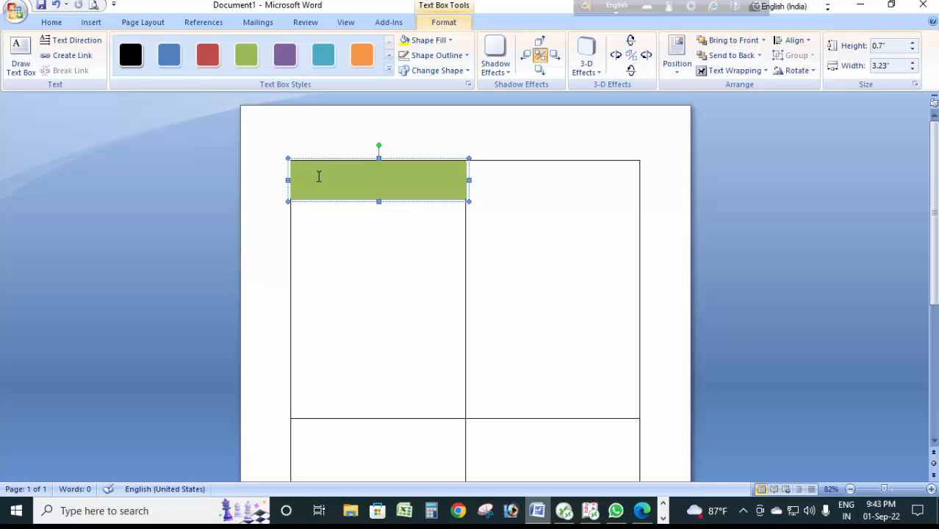
pyautogui.write('lyrices')
pyautogui.write(' club')
pyautogui.press('Return')
pyautogui.write('Online Training Cn')
pyautogui.press('BackSpace')
pyautogui.write('ter')
# Step: Enlarge both heading lines in the green rectangle to 14 pt and convert them to uppercase
pyautogui.moveTo(376, 184); pyautogui.dragTo(293, 169)
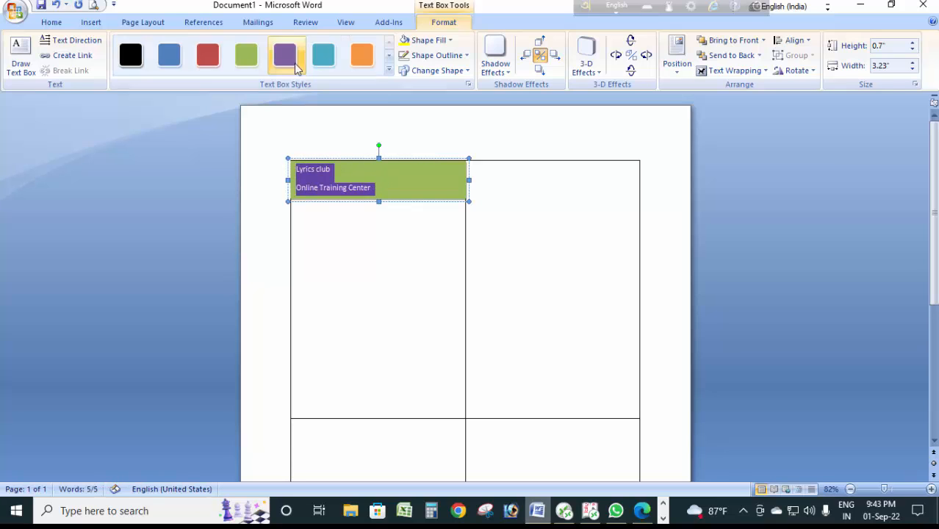
pyautogui.click(136, 26)
pyautogui.click(90, 23)
pyautogui.click(50, 23)
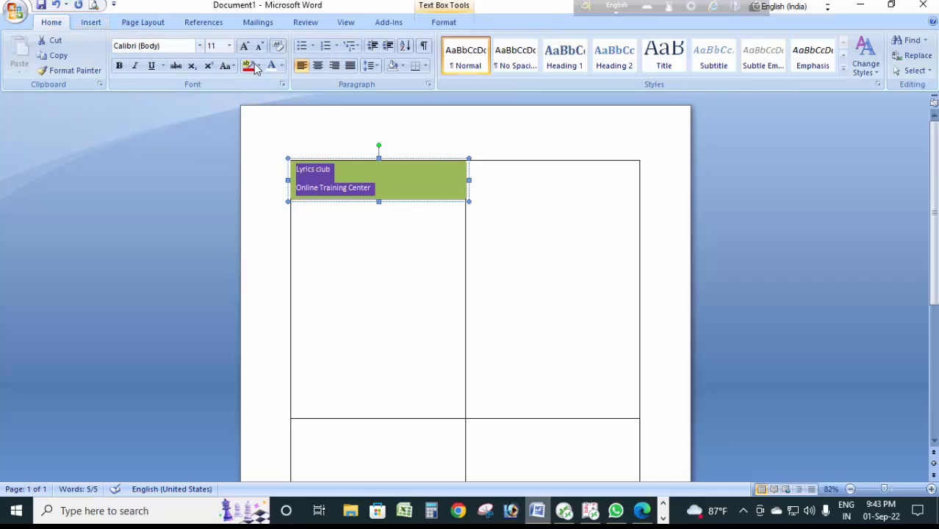
pyautogui.click(245, 47)
pyautogui.click(245, 48)
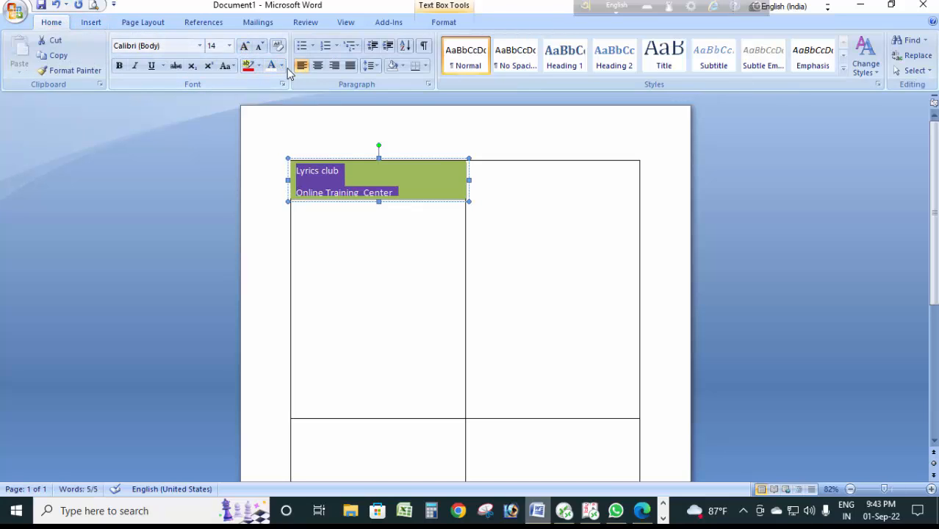
pyautogui.click(227, 67)
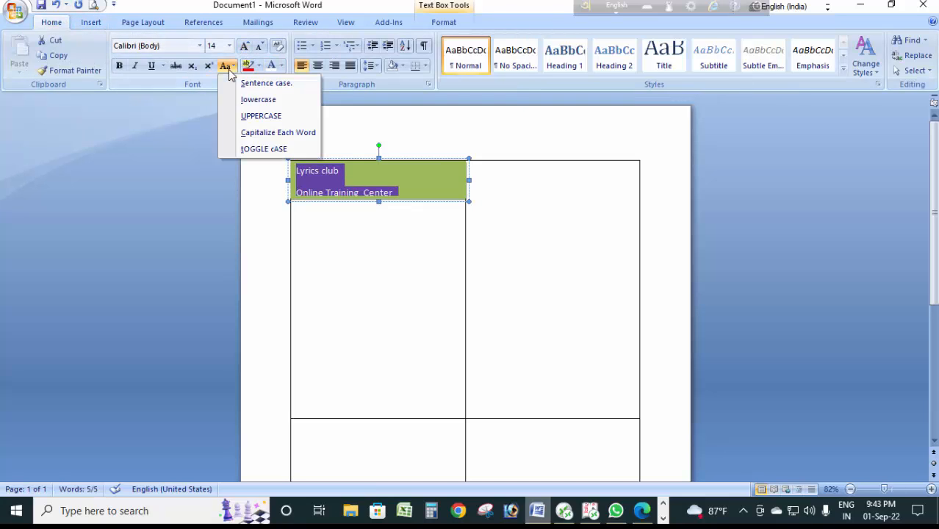
pyautogui.click(269, 115)
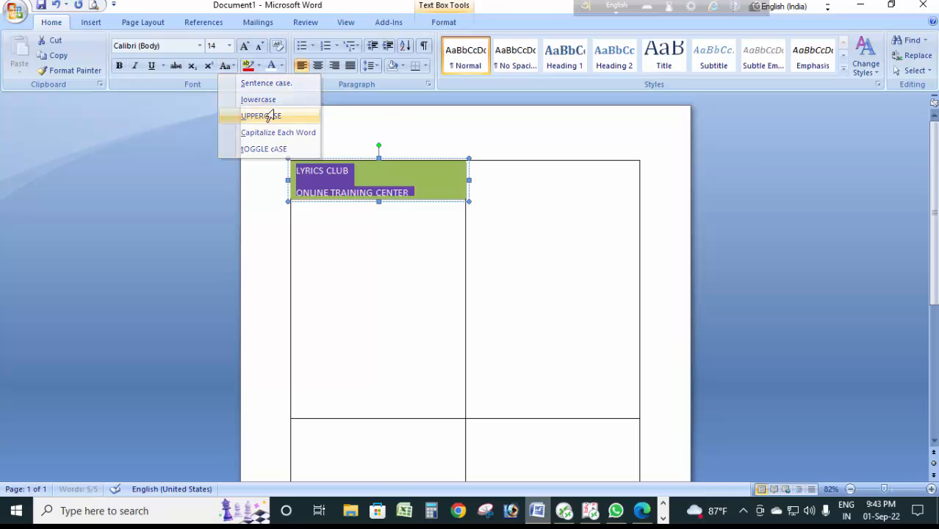
# Step: Remove the space after the paragraphs of both heading lines and center them in the rectangle
pyautogui.click(373, 66)
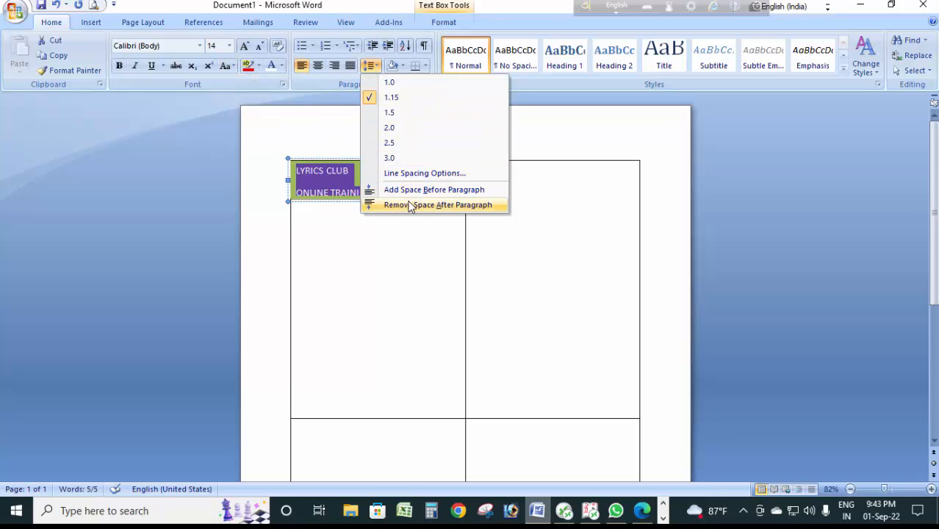
pyautogui.click(391, 205)
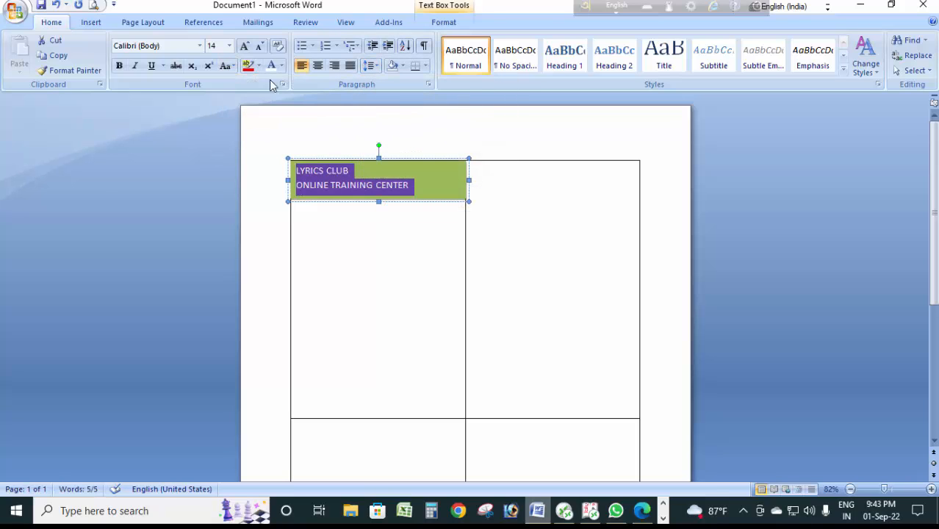
pyautogui.click(321, 67)
# Step: Make the LYRICS CLUB line bold and select both heading lines
pyautogui.moveTo(417, 171); pyautogui.dragTo(346, 166)
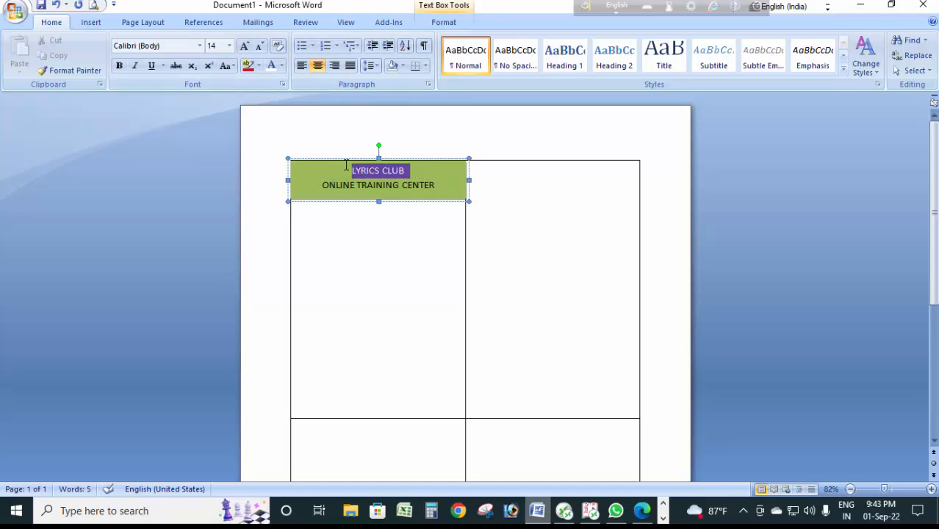
pyautogui.click(120, 66)
pyautogui.moveTo(437, 186); pyautogui.dragTo(326, 164)
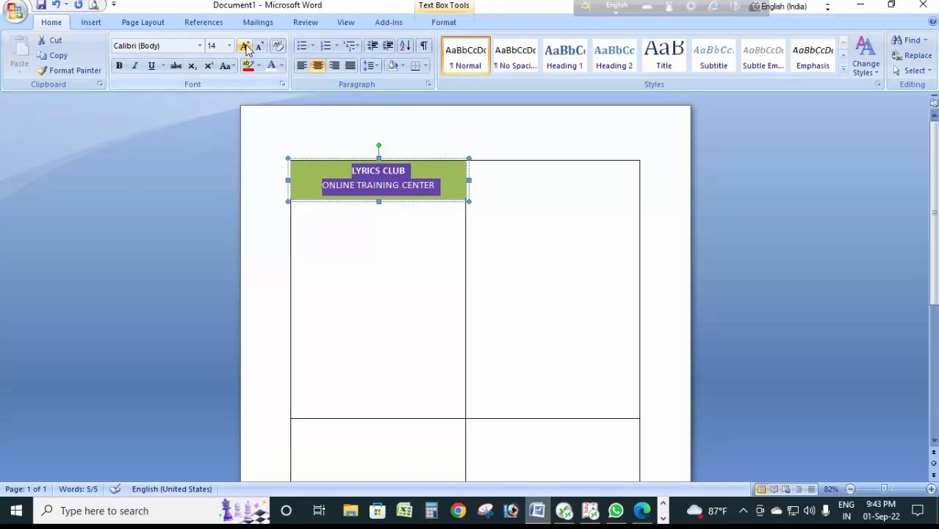
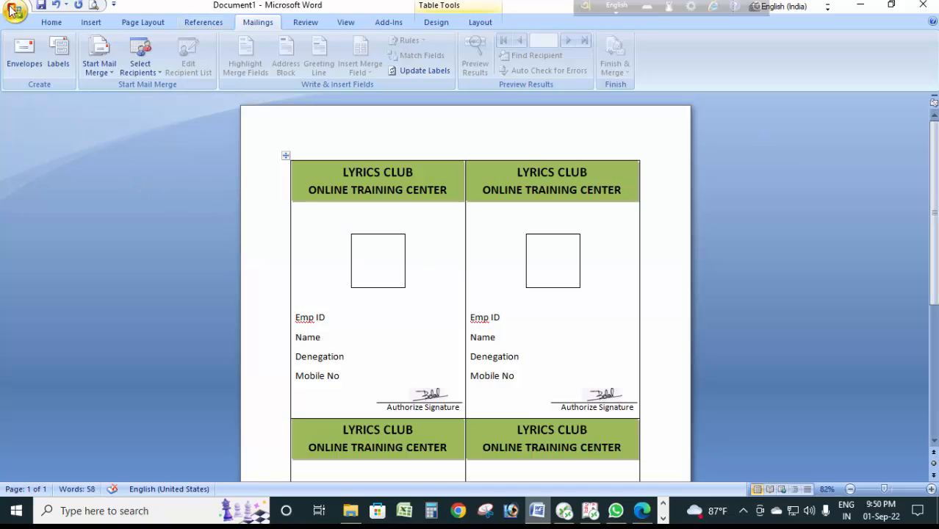
# Step: Attach Sheet1$ of the Id Card workbook from the Desktop as the mail merge recipient list, with the first row as column headers
pyautogui.click(143, 73)
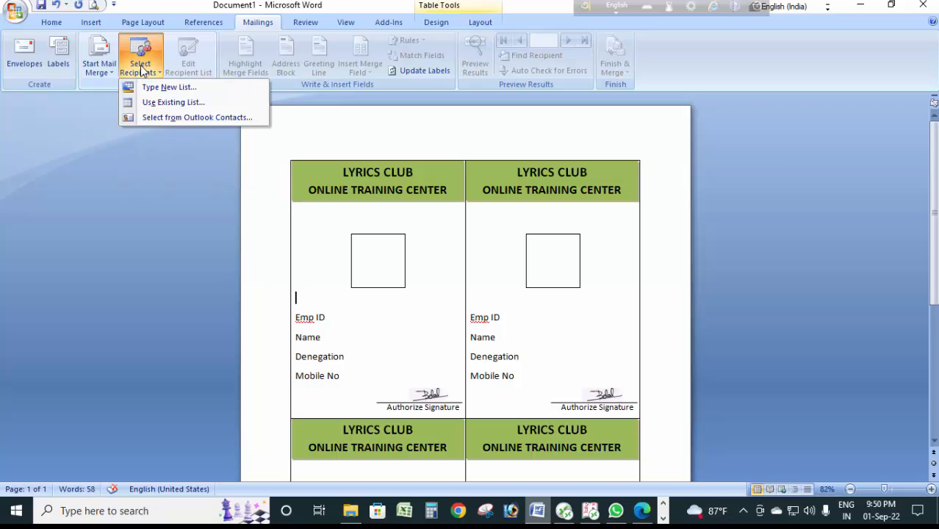
pyautogui.click(174, 104)
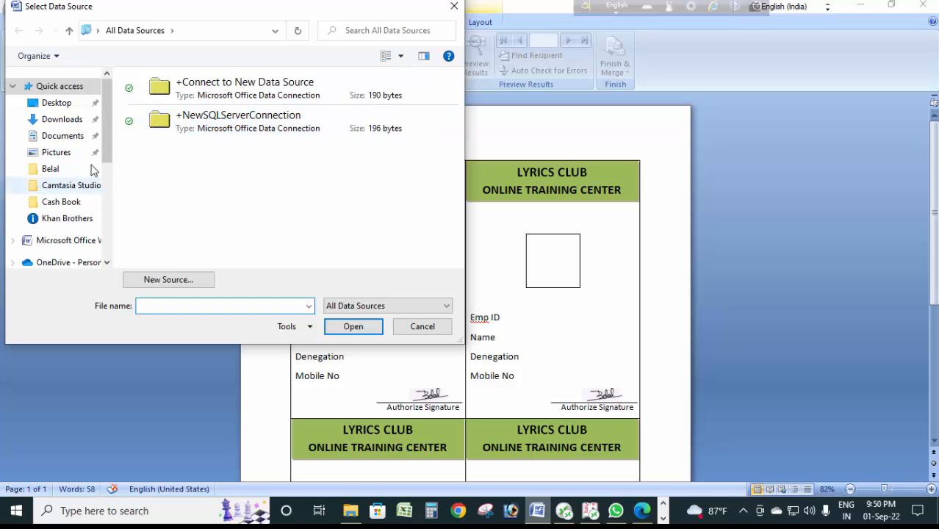
pyautogui.click(52, 106)
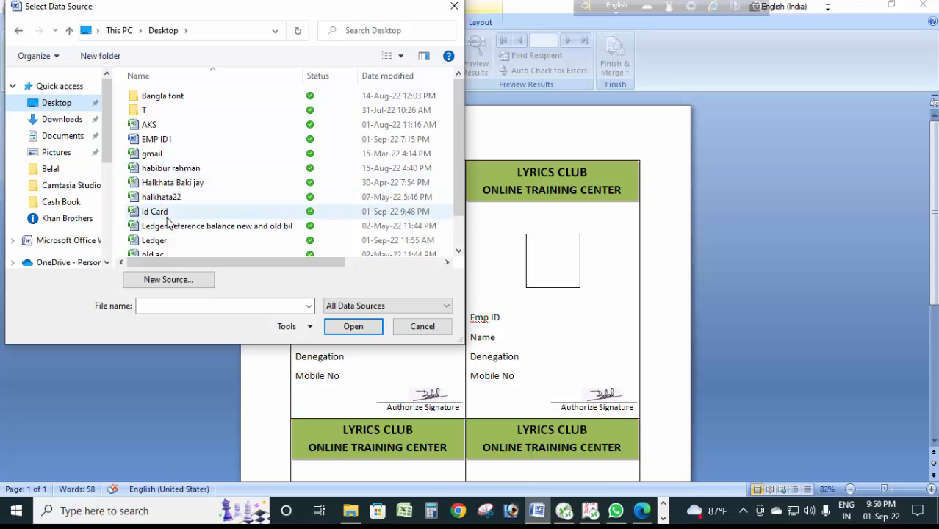
pyautogui.scroll(-1, 168, 220)
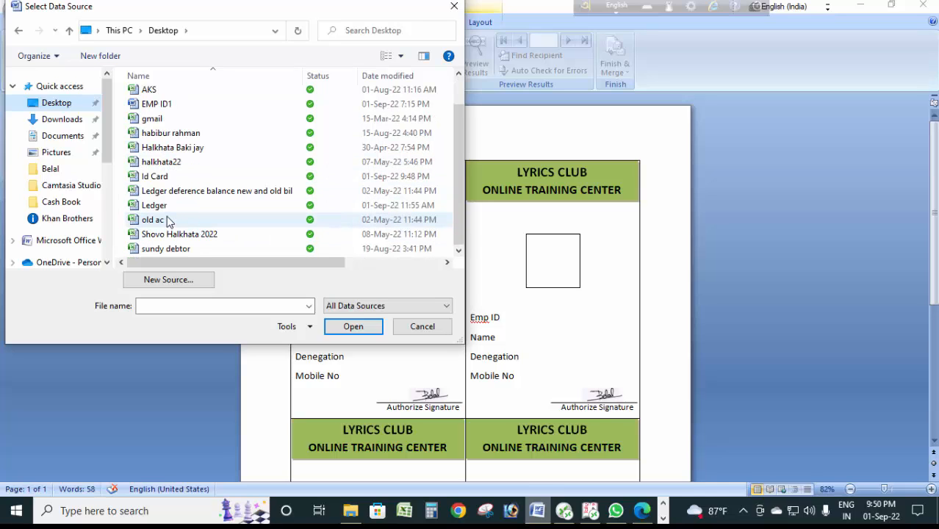
pyautogui.click(155, 177)
pyautogui.click(349, 327)
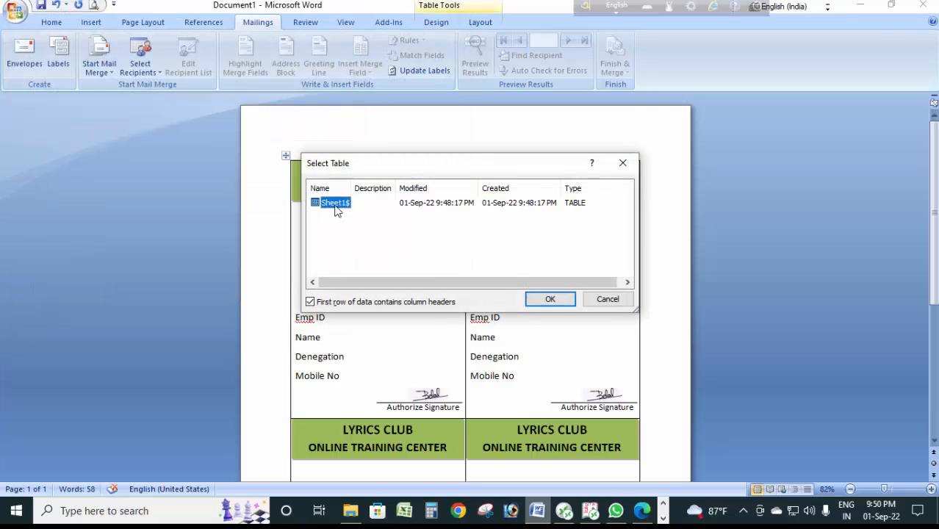
pyautogui.click(550, 299)
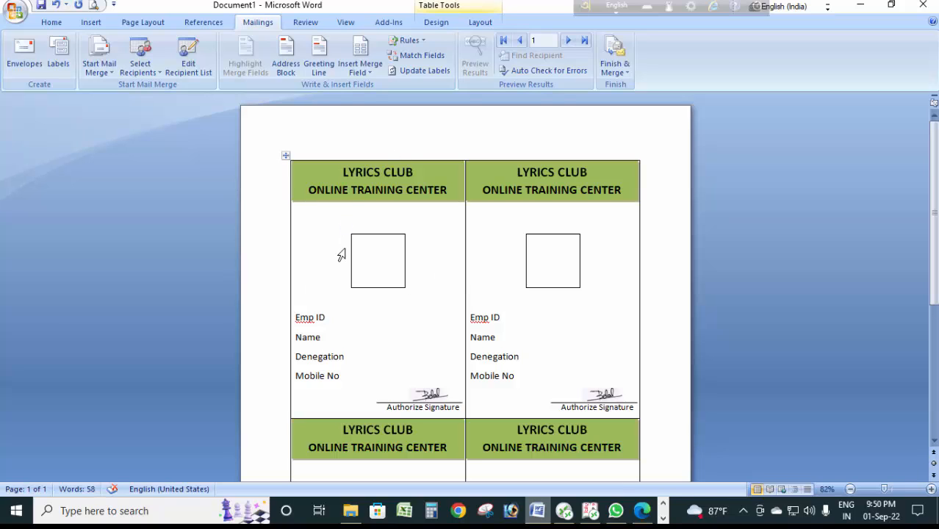
# Step: Insert the EMP_Id merge field beside the Emp ID label on the first card
pyautogui.click(374, 322)
pyautogui.click(369, 72)
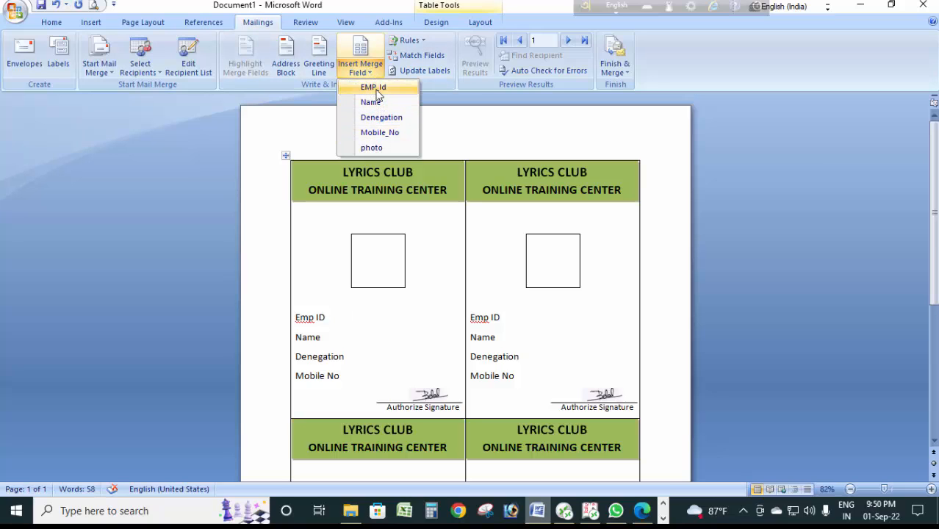
pyautogui.click(376, 90)
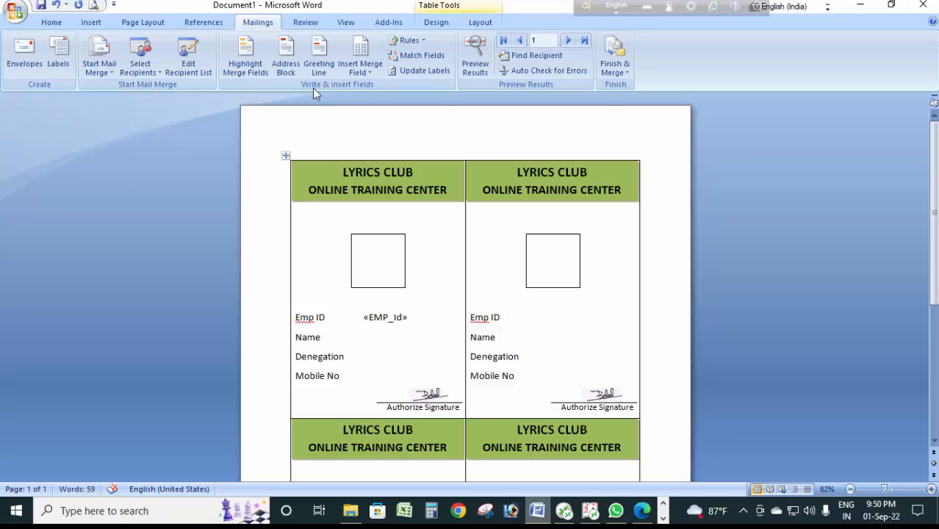
# Step: Insert the Name, Denegation and Mobile_No merge fields beside their matching labels on the first card
pyautogui.click(364, 338)
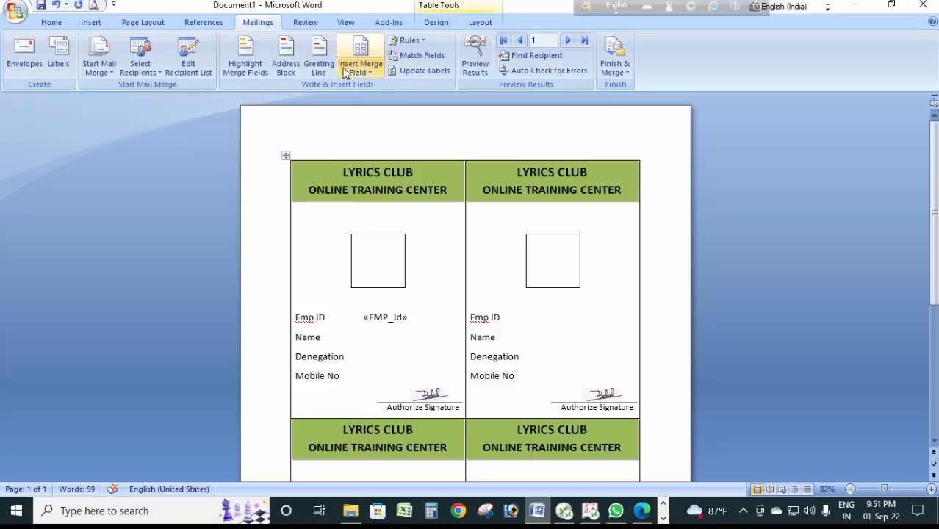
pyautogui.click(366, 75)
pyautogui.click(371, 103)
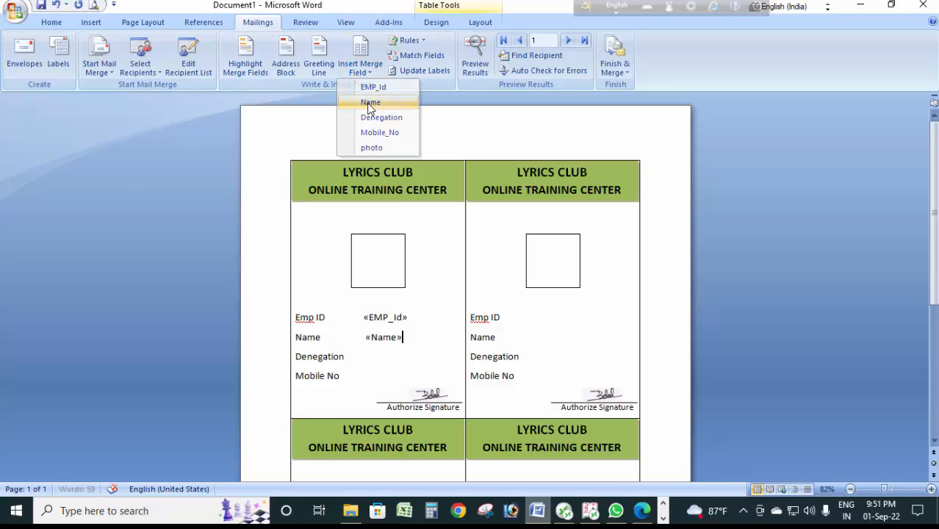
pyautogui.click(350, 356)
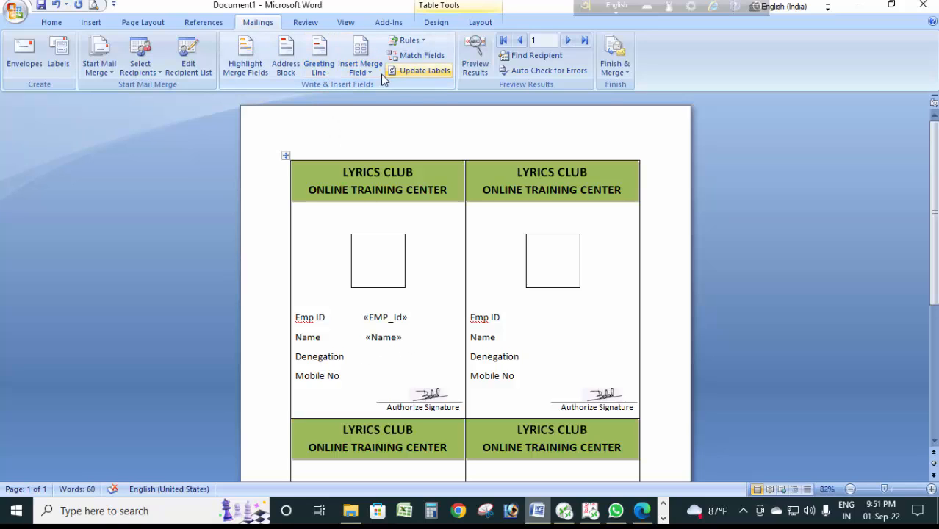
pyautogui.click(360, 68)
pyautogui.click(382, 118)
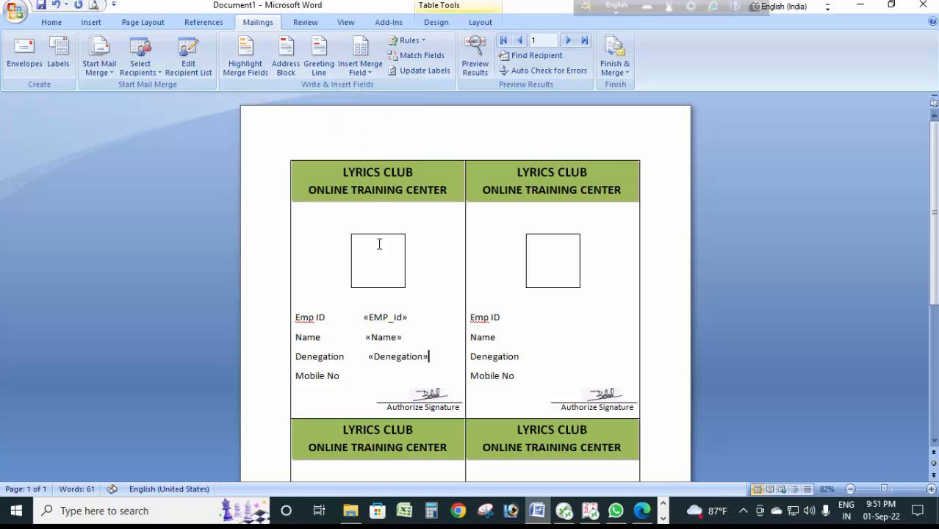
pyautogui.click(371, 380)
pyautogui.click(362, 68)
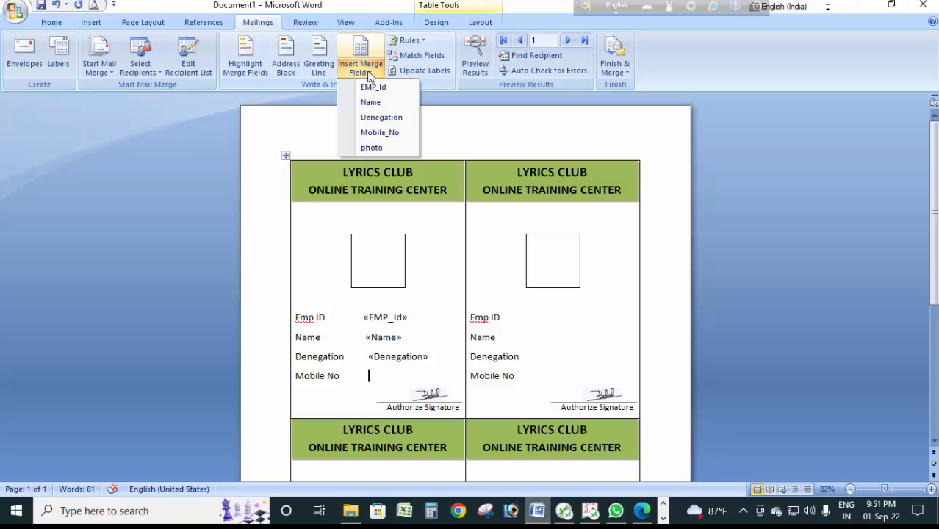
pyautogui.click(375, 133)
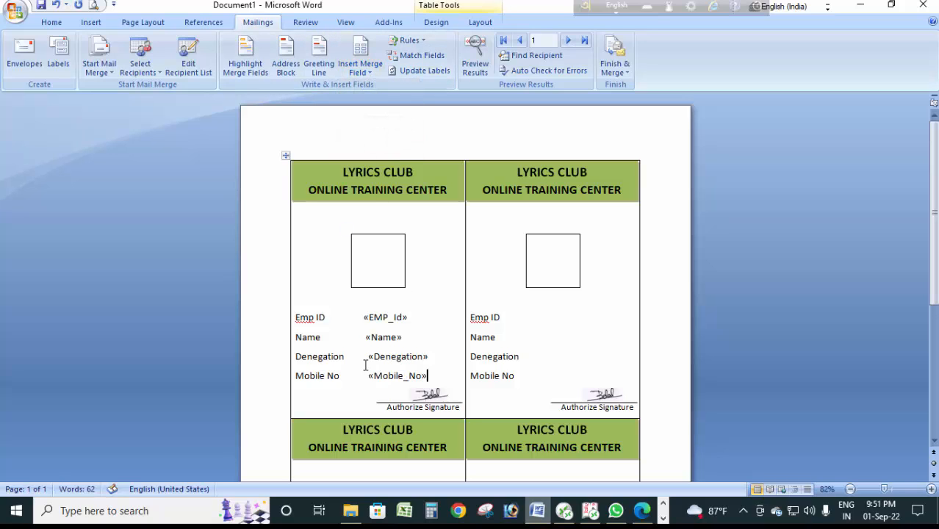
# Step: Remove the extra spaces before the four merge fields on the first card so they line up
pyautogui.press('BackSpace')
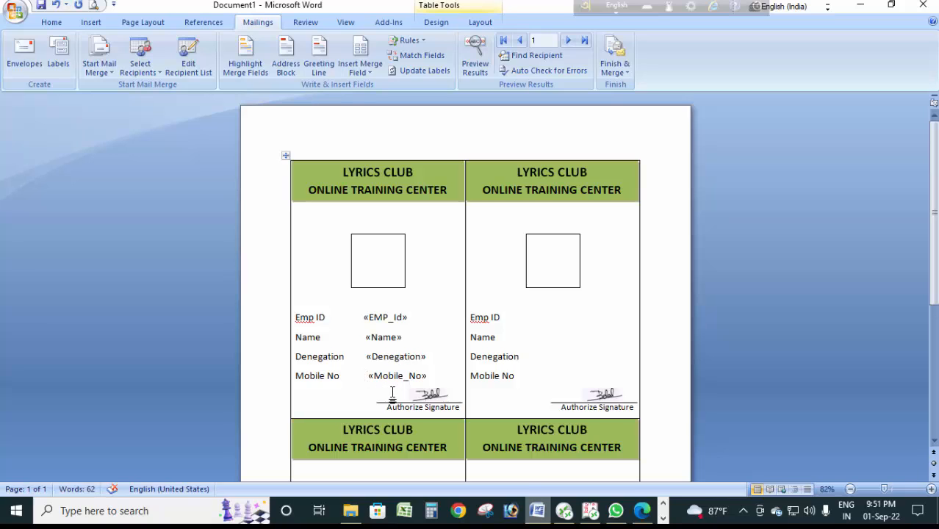
pyautogui.press('BackSpace')
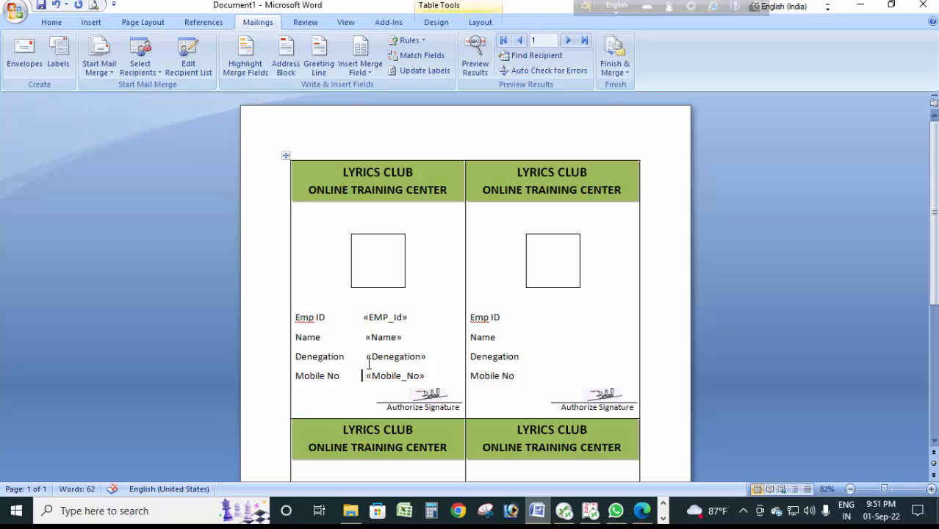
pyautogui.press('BackSpace')
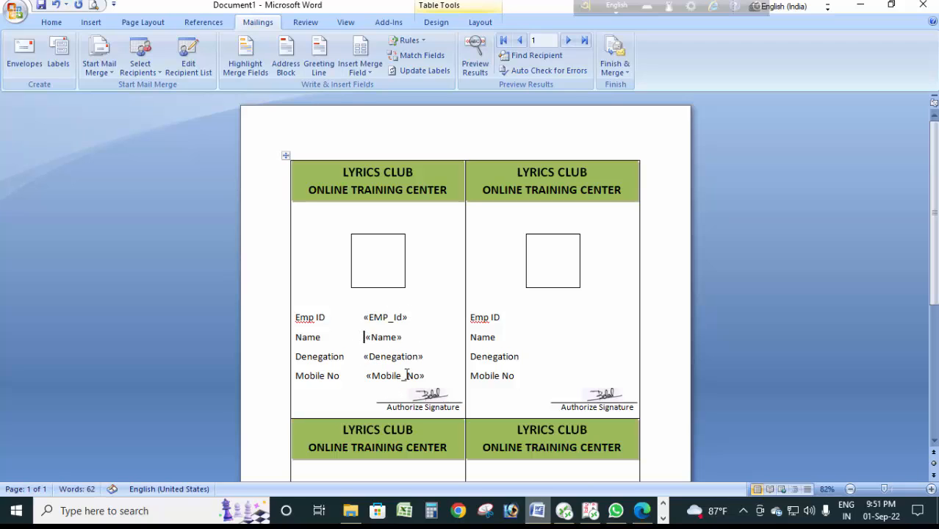
pyautogui.press('BackSpace')
pyautogui.press('BackSpace')
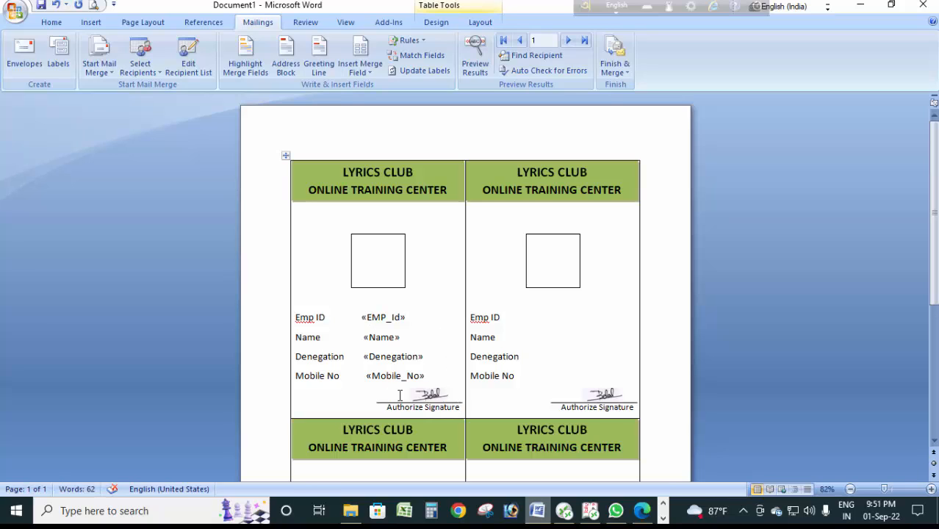
pyautogui.press('BackSpace')
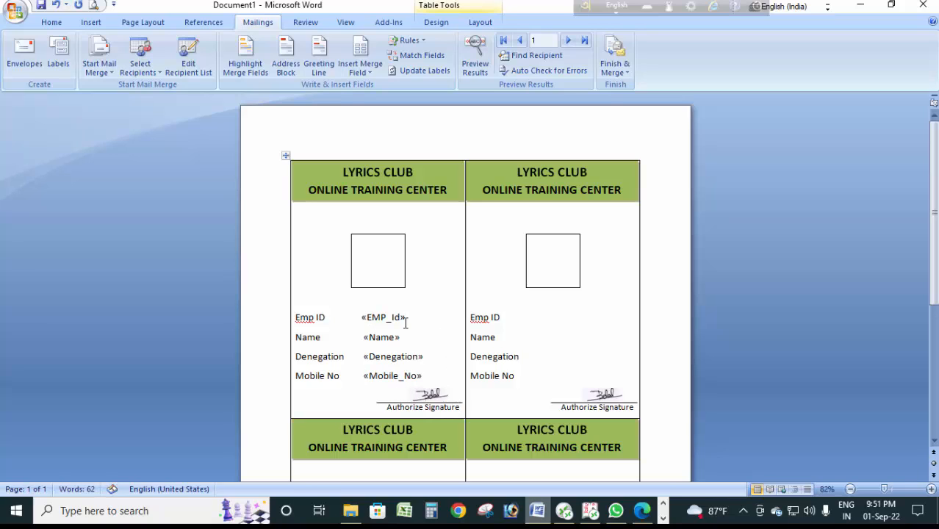
# Step: Insert an includepicture field in the first card's photo box with the photo merge field nested inside it
pyautogui.scroll(-1, 416, 328)
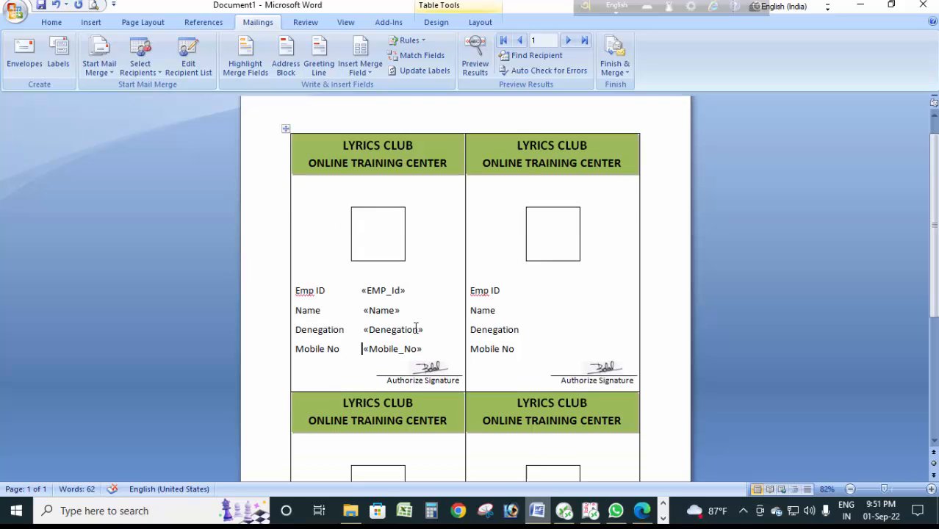
pyautogui.scroll(1, 416, 329)
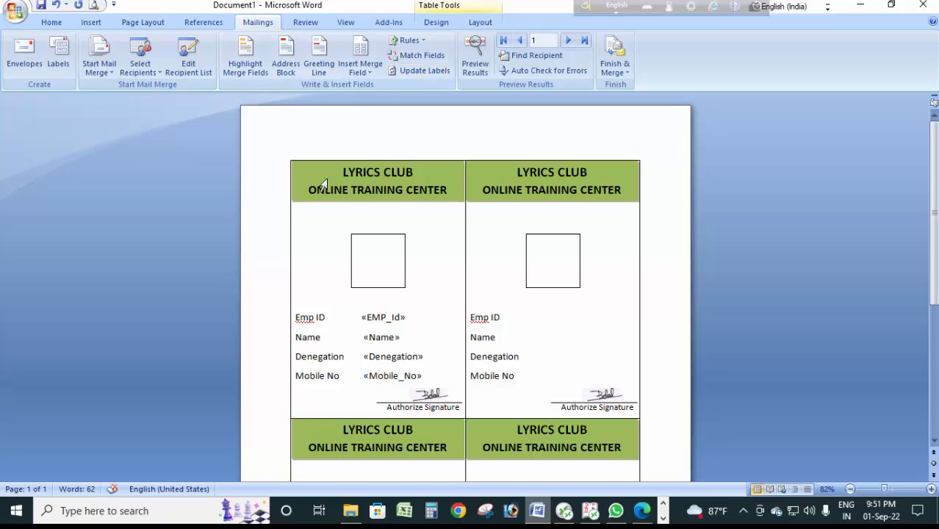
pyautogui.hotkey('ctrl', 'F9')
pyautogui.write('includepictu')
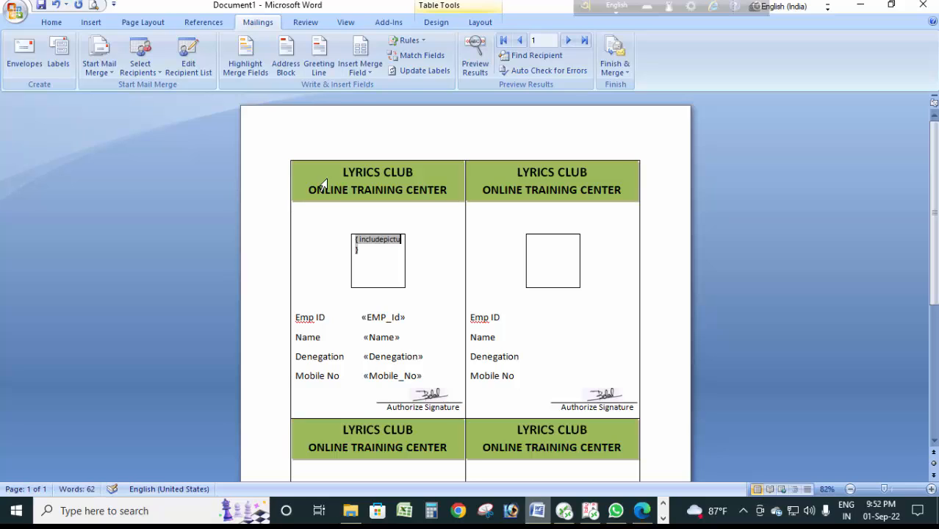
pyautogui.write('re')
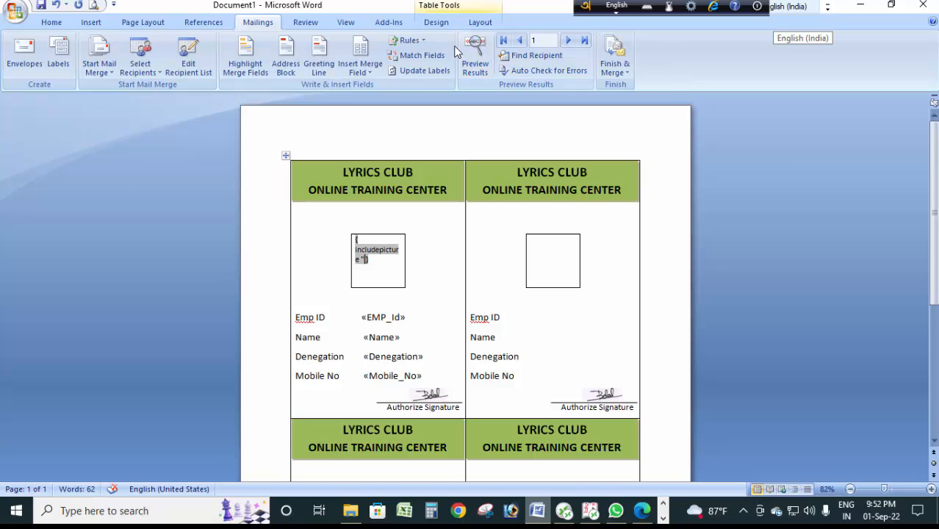
pyautogui.click(366, 74)
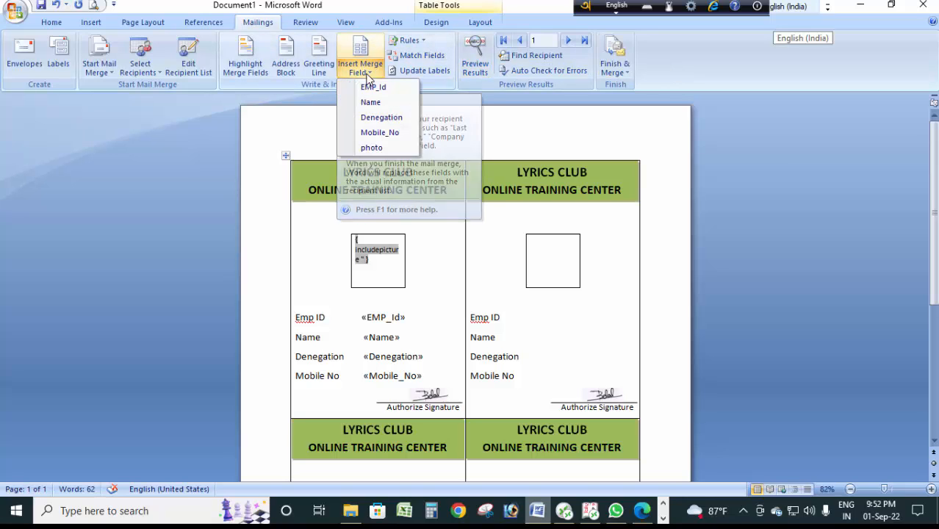
pyautogui.click(380, 150)
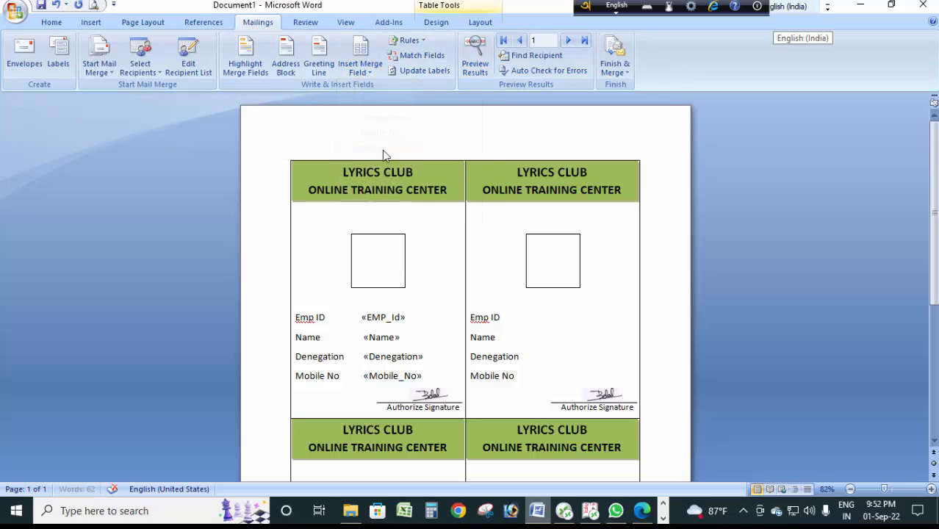
# Step: Update the labels to copy the first card's merge fields to the other three cards
pyautogui.scroll(-1, 475, 225)
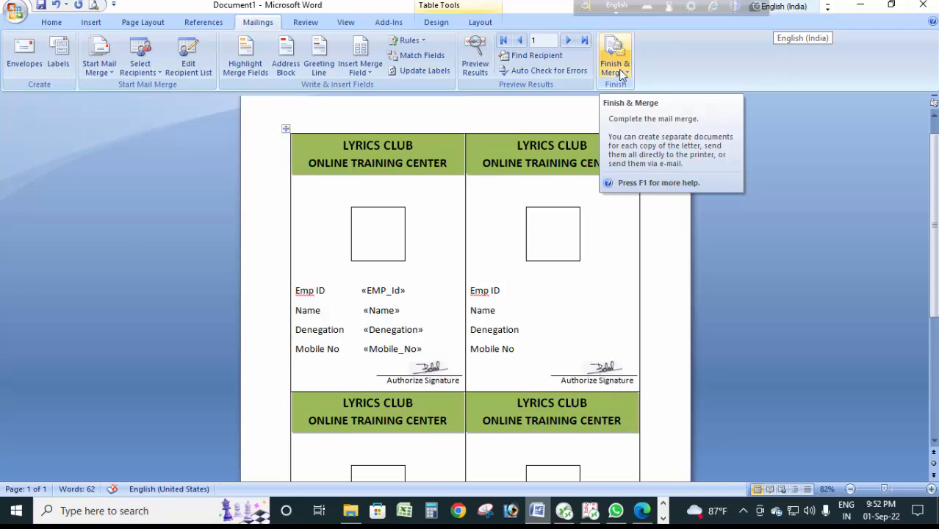
pyautogui.click(424, 71)
pyautogui.scroll(-5, 480, 174)
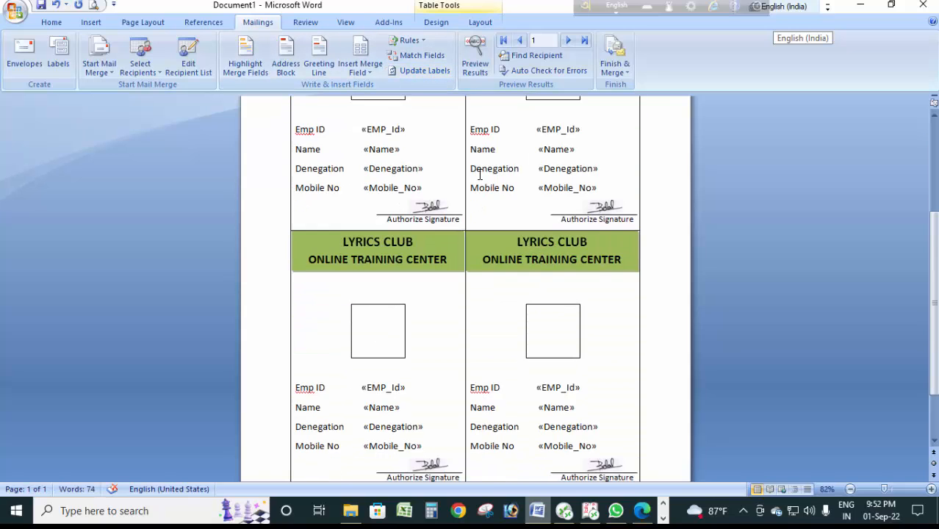
pyautogui.scroll(-3, 479, 174)
pyautogui.scroll(2, 533, 290)
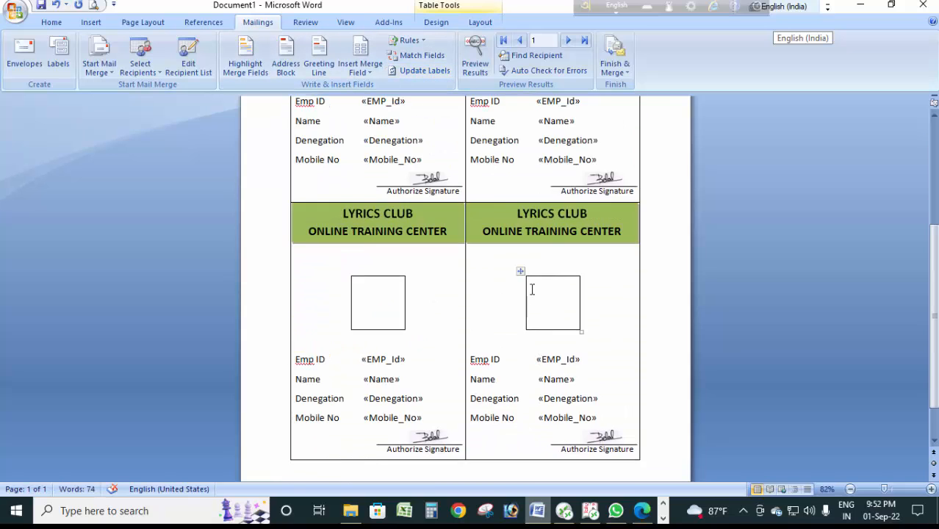
pyautogui.scroll(6, 533, 290)
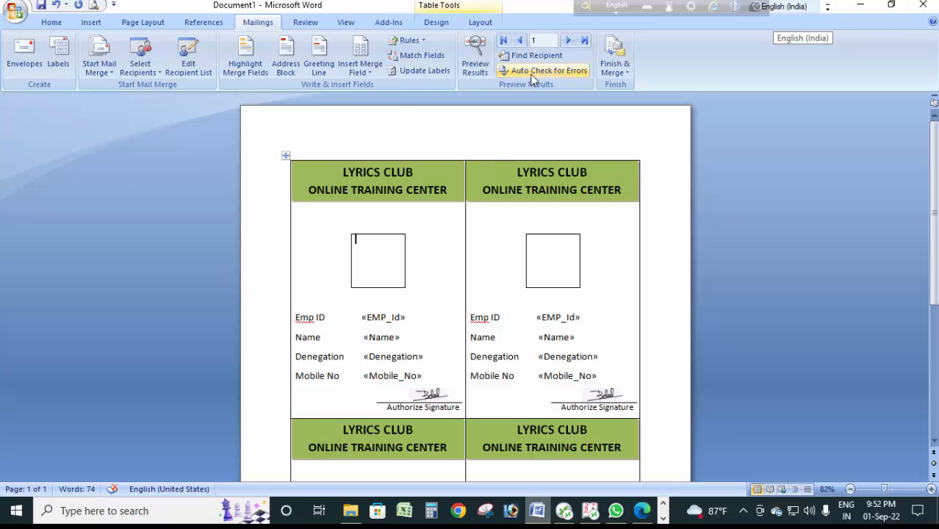
# Step: Finish the mail merge into a new document of individual cards, covering all records
pyautogui.click(623, 69)
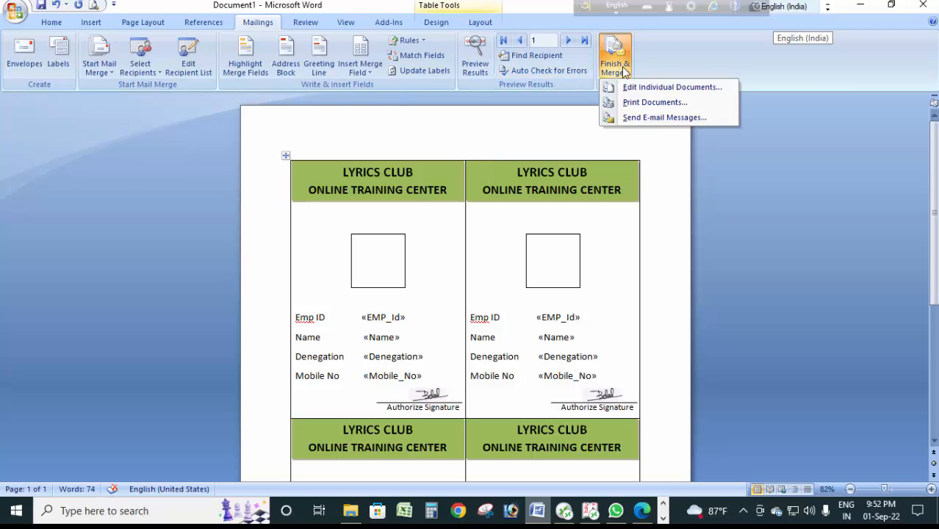
pyautogui.click(672, 89)
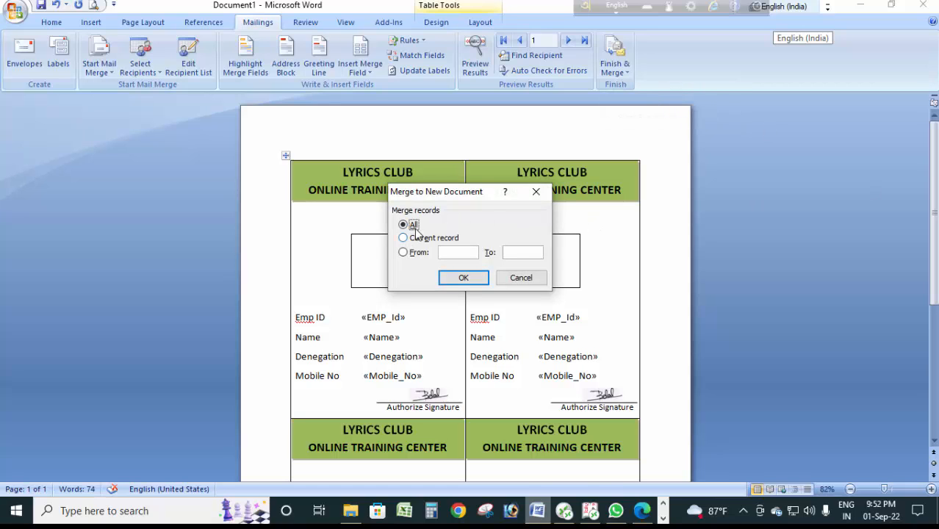
pyautogui.click(474, 279)
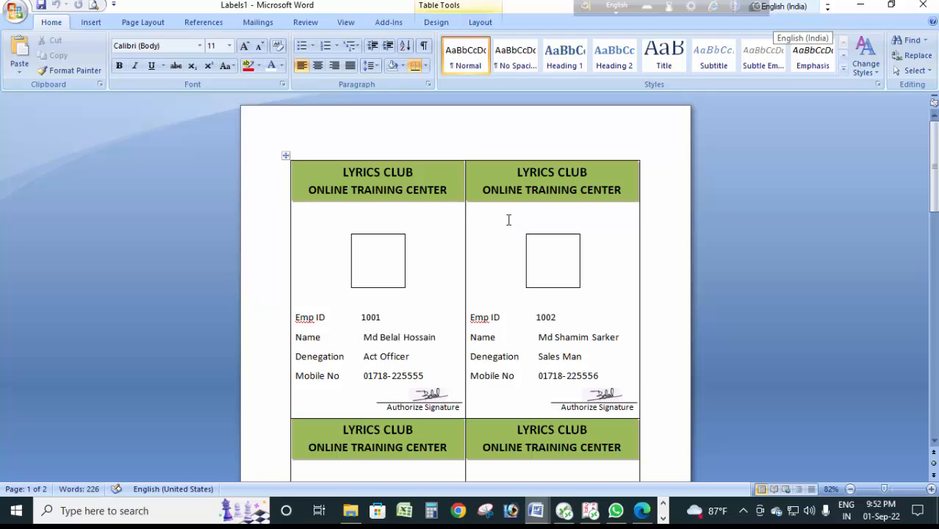
# Step: Look through all pages of the merged document to check each card's employee details and photo box
pyautogui.scroll(-10, 508, 219)
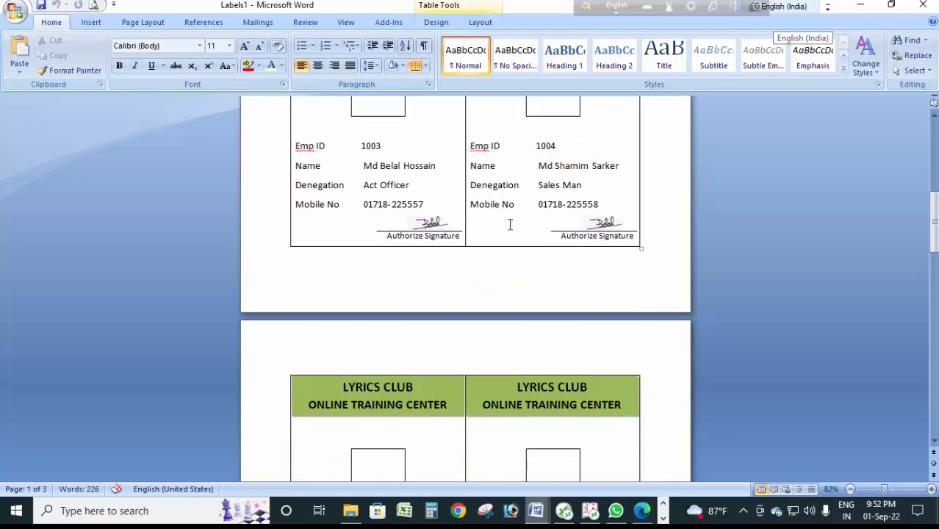
pyautogui.scroll(-20, 509, 227)
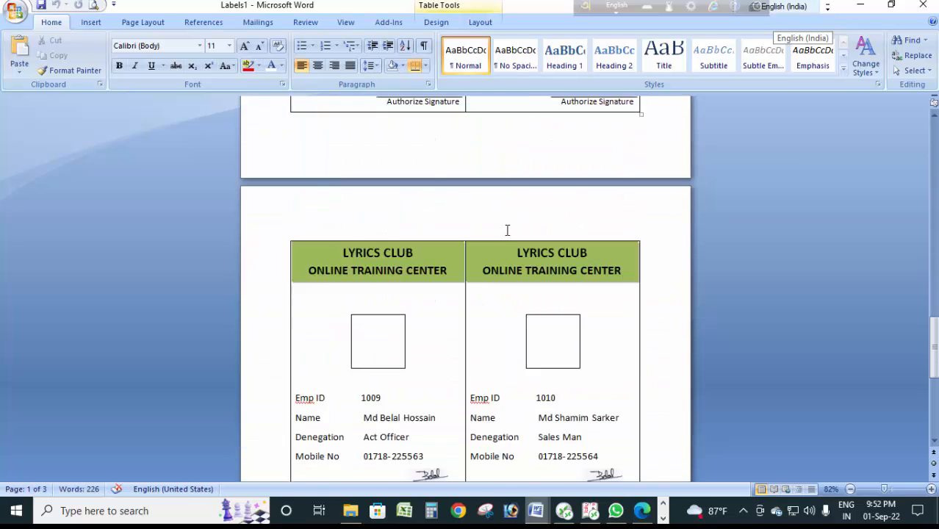
pyautogui.scroll(-4, 508, 230)
pyautogui.scroll(-4, 504, 328)
pyautogui.scroll(14, 506, 317)
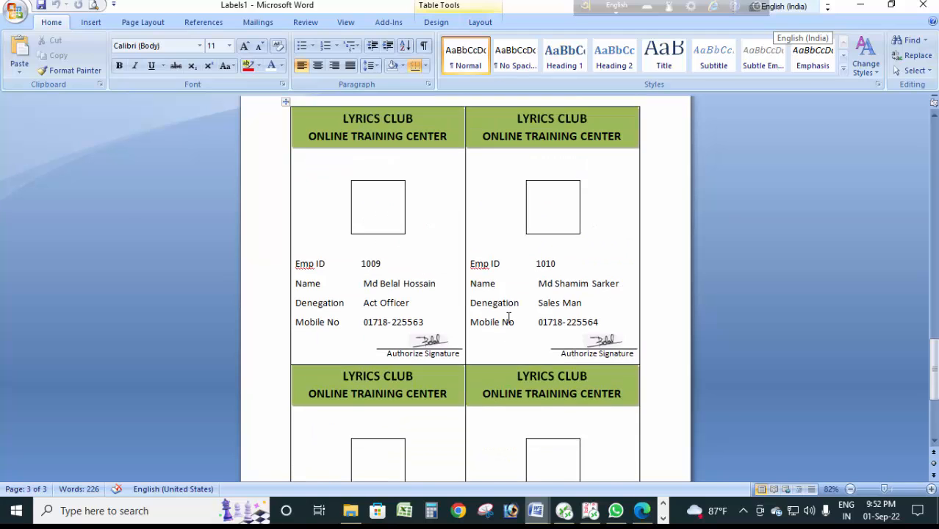
pyautogui.scroll(20, 466, 304)
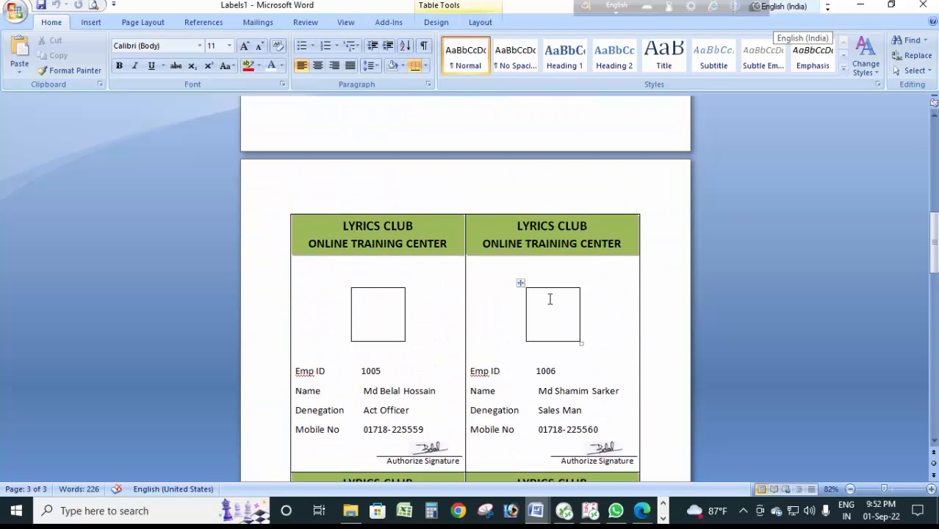
pyautogui.scroll(6, 539, 292)
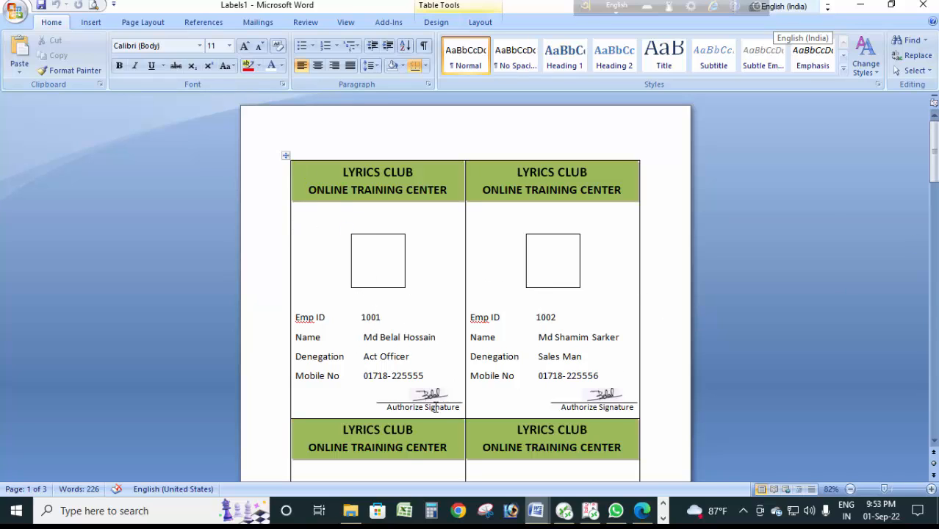
pyautogui.scroll(-2, 435, 408)
pyautogui.scroll(-2, 394, 430)
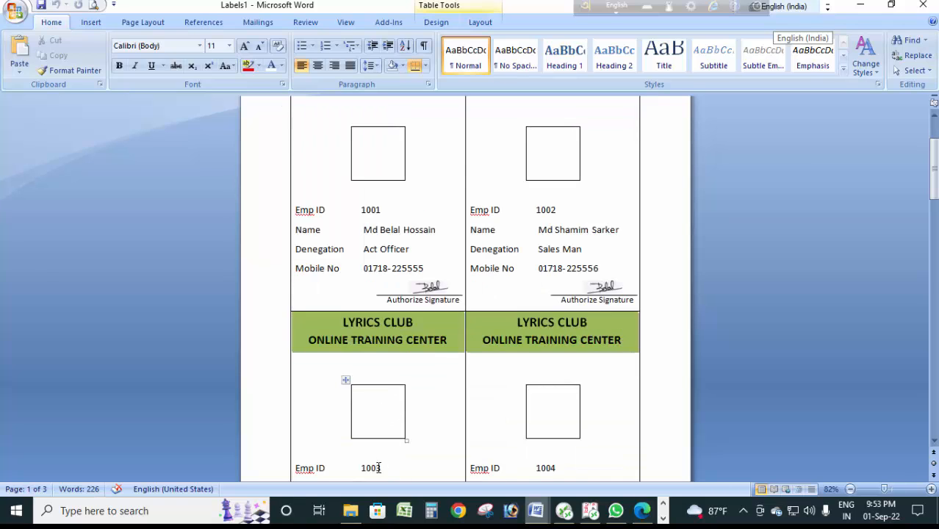
pyautogui.scroll(3, 440, 321)
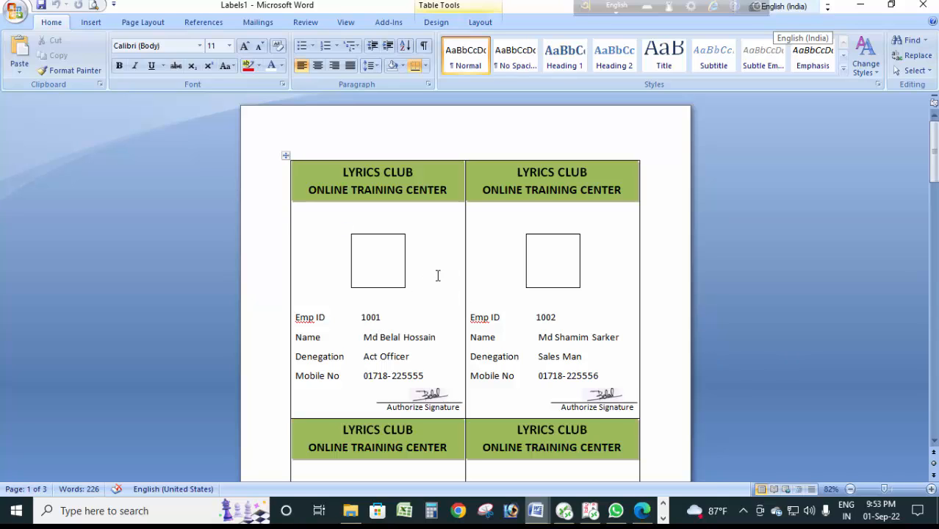
# Step: Select the whole merged document, update its fields to load the employee photos, and review the cards
pyautogui.hotkey('ctrl', 'a')
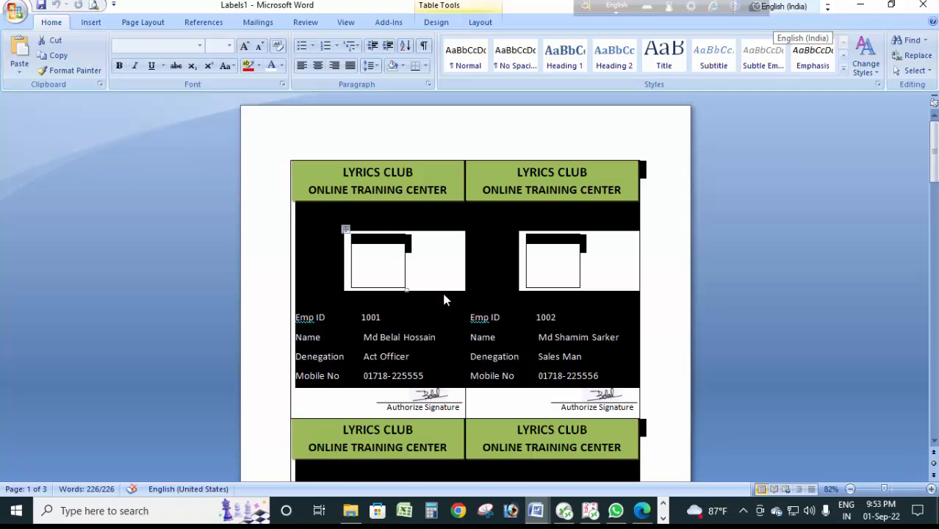
pyautogui.scroll(-1, 436, 280)
pyautogui.press('F9')
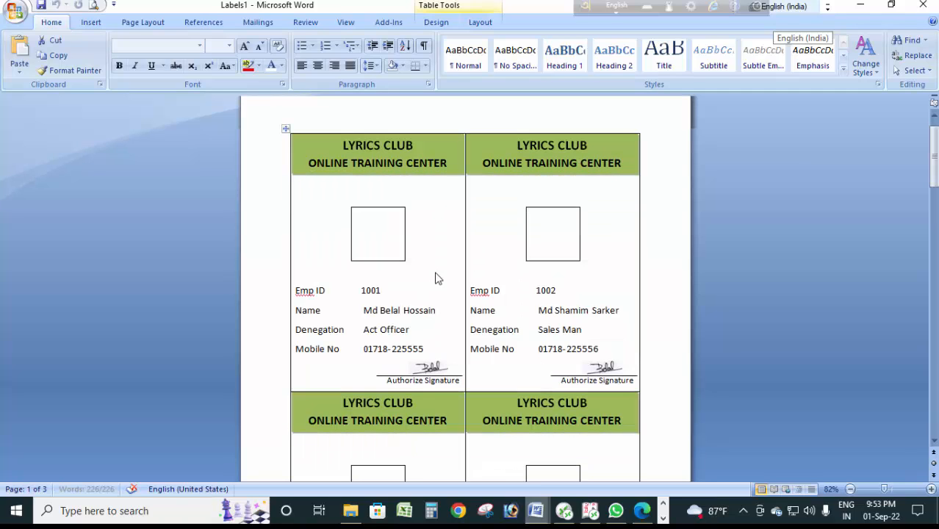
pyautogui.click(648, 214)
pyautogui.scroll(-2, 447, 255)
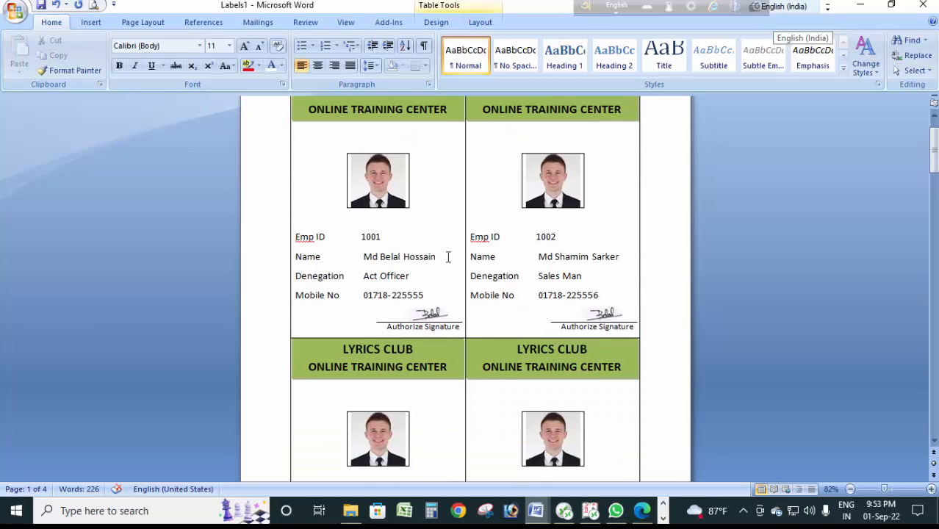
pyautogui.scroll(-2, 456, 256)
pyautogui.scroll(-15, 461, 254)
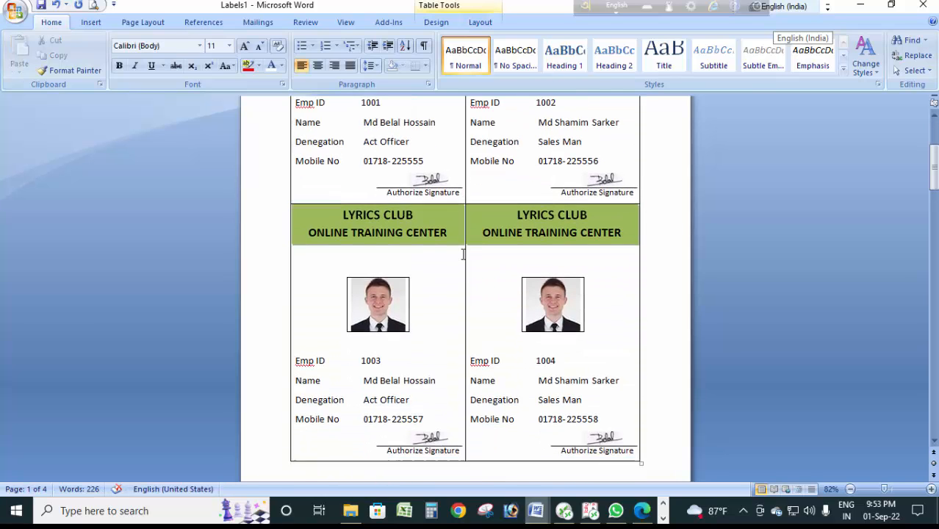
# Step: Review the photos and employee details on the merged ID cards, viewing two pages side by side at 68% zoom
pyautogui.scroll(-8, 473, 253)
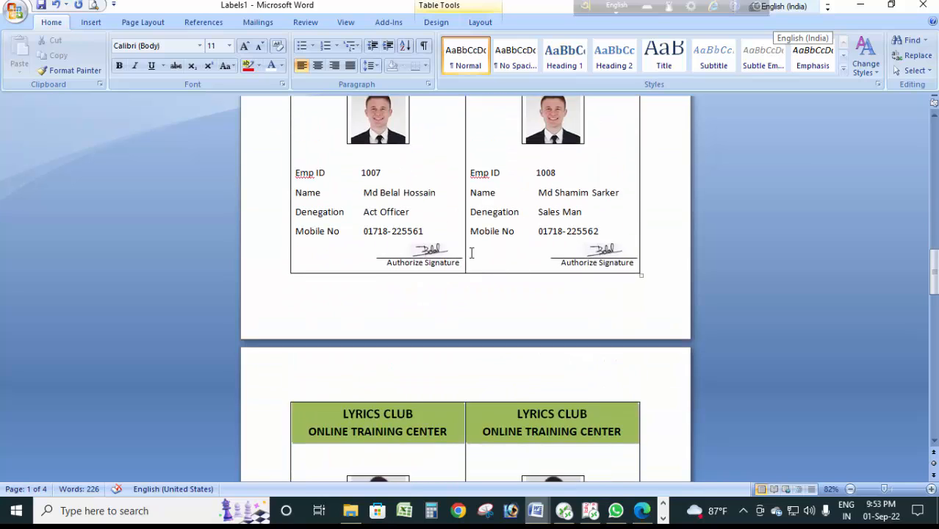
pyautogui.scroll(5, 519, 255)
pyautogui.moveTo(882, 491); pyautogui.dragTo(871, 493)
pyautogui.moveTo(871, 491); pyautogui.dragTo(880, 491)
pyautogui.scroll(-1, 566, 338)
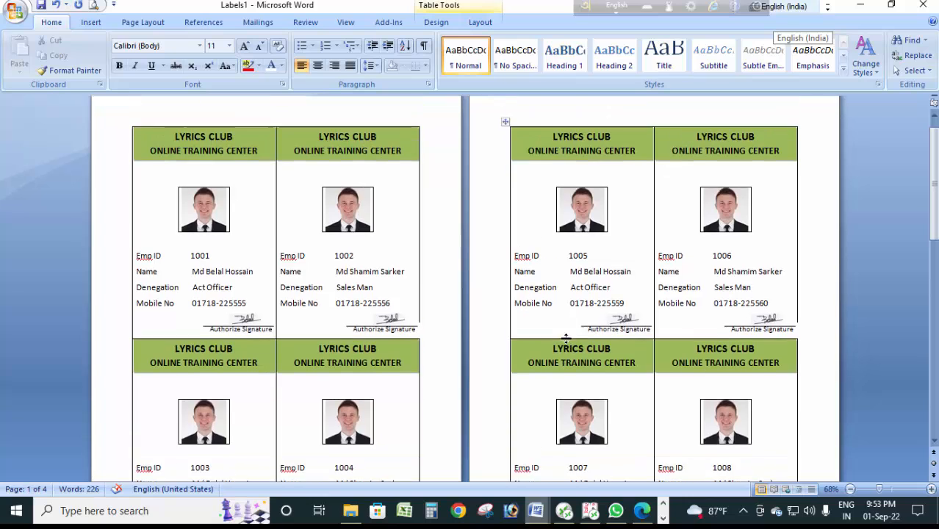
pyautogui.scroll(-1, 564, 336)
pyautogui.scroll(1, 515, 338)
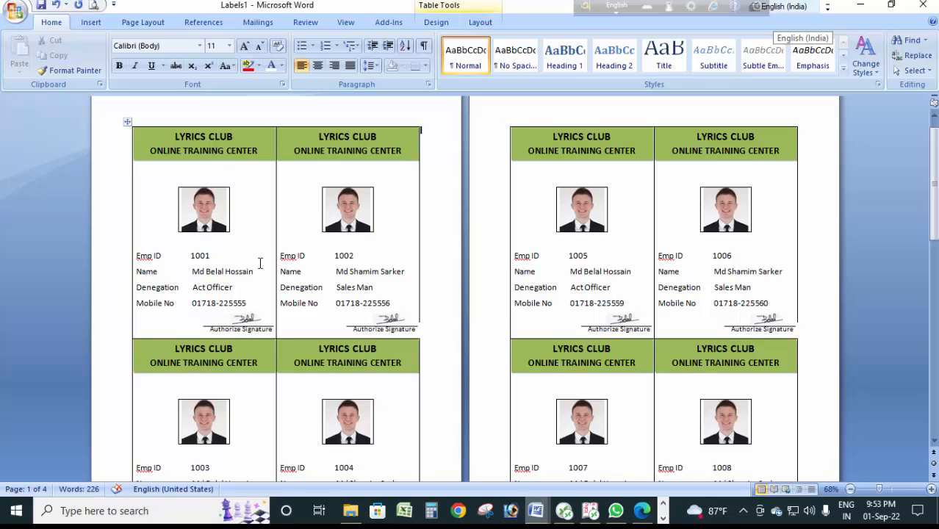
pyautogui.scroll(-1, 332, 254)
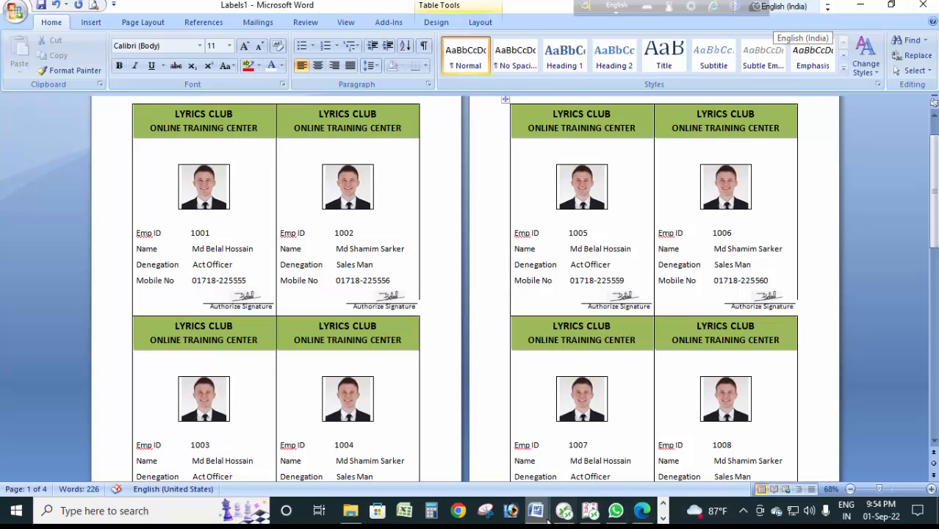
pyautogui.click(663, 518)
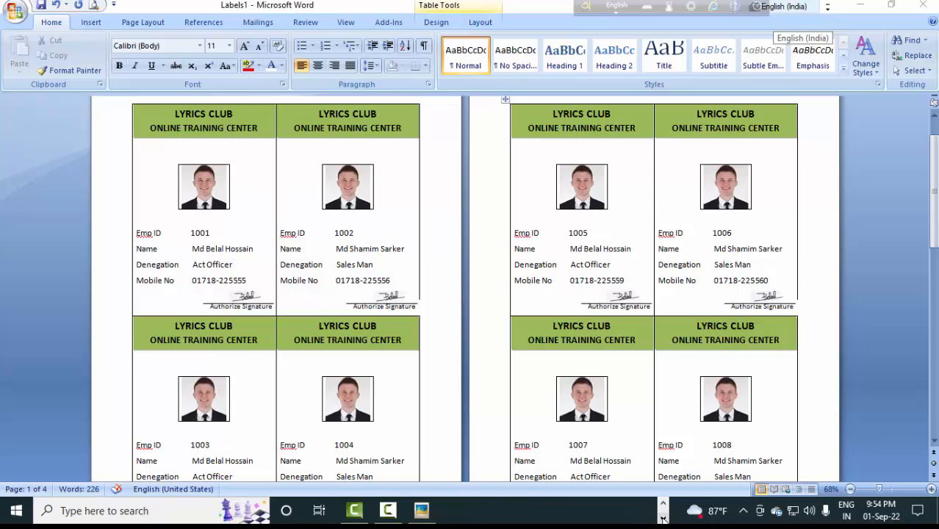
pyautogui.click(388, 512)
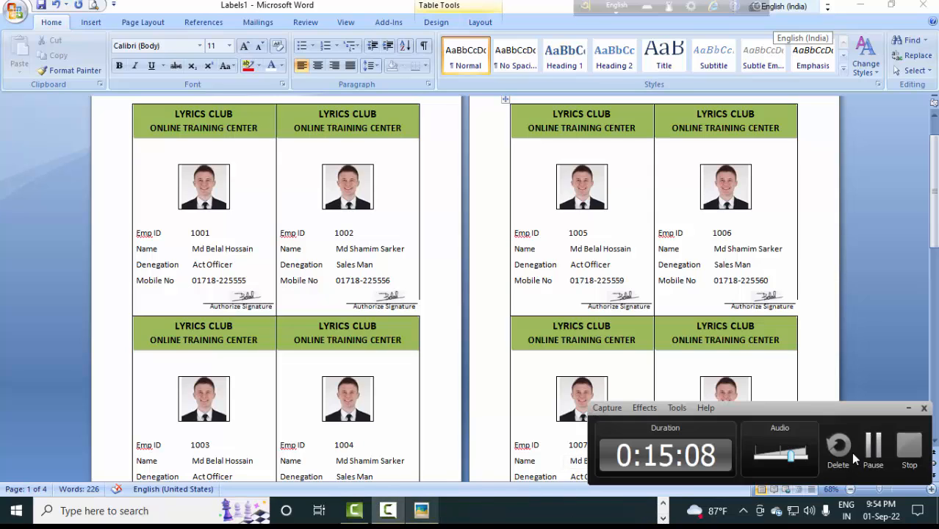
pyautogui.click(909, 457)
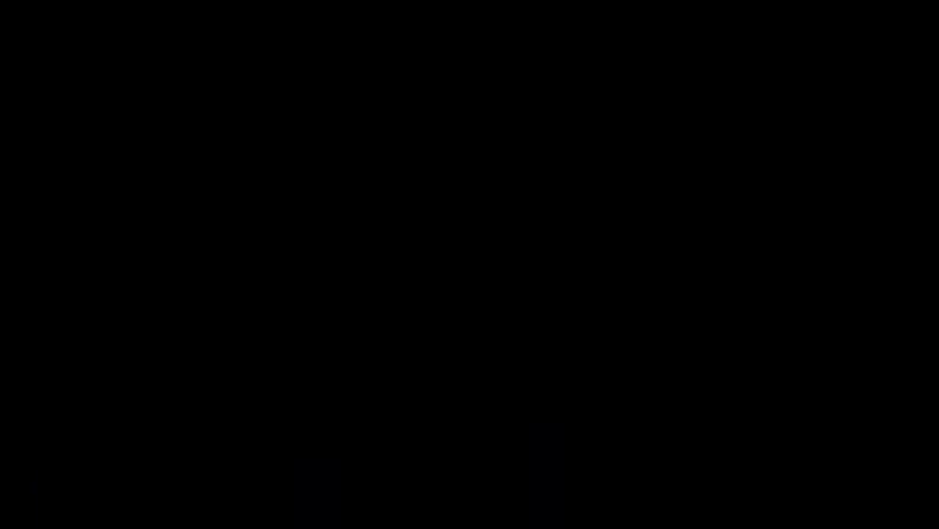